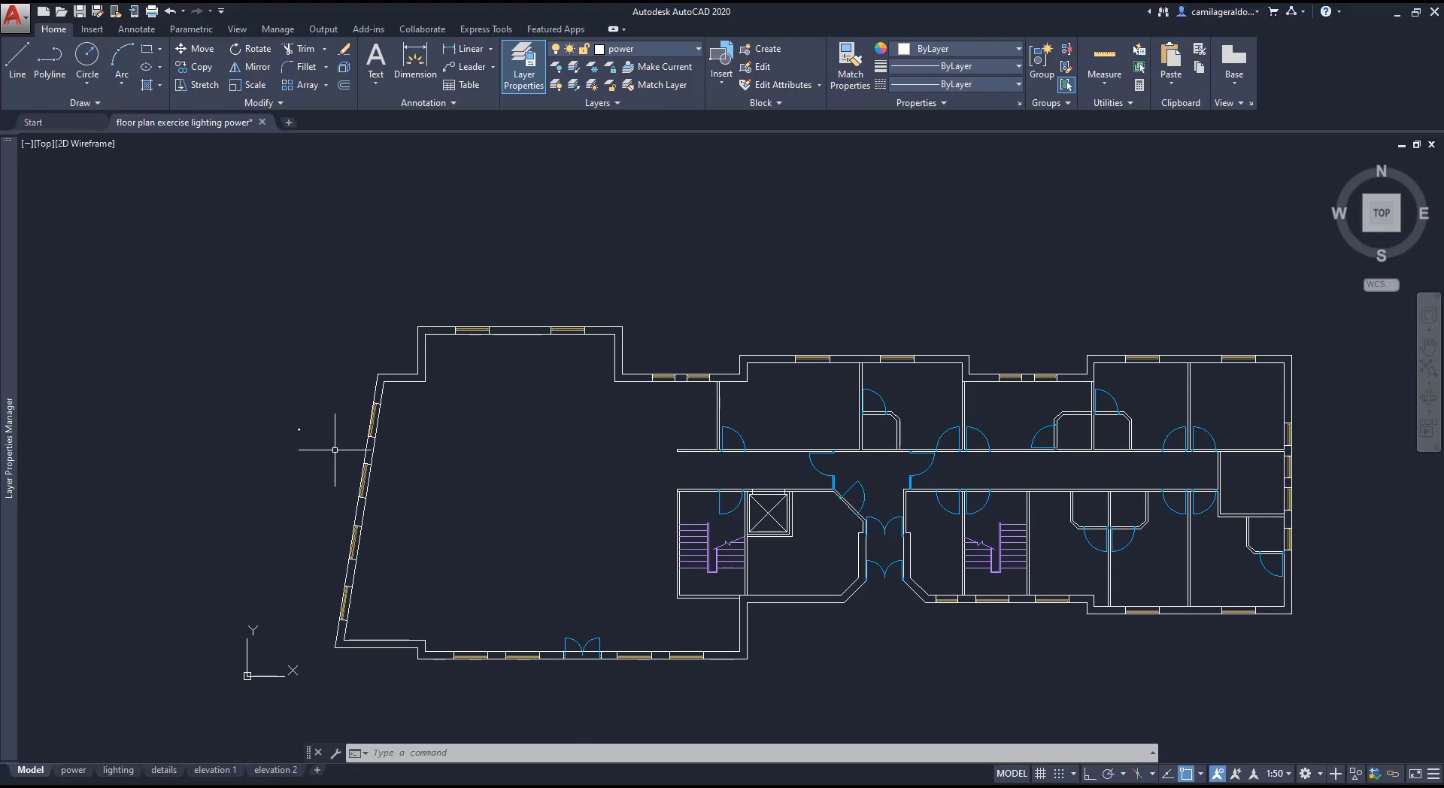
- Set the model space annotation scale to 1:1 for working on the small socket symbol beside the floor plan
scroll(298, 427, up, 10)
scroll(323, 414, up, 8)
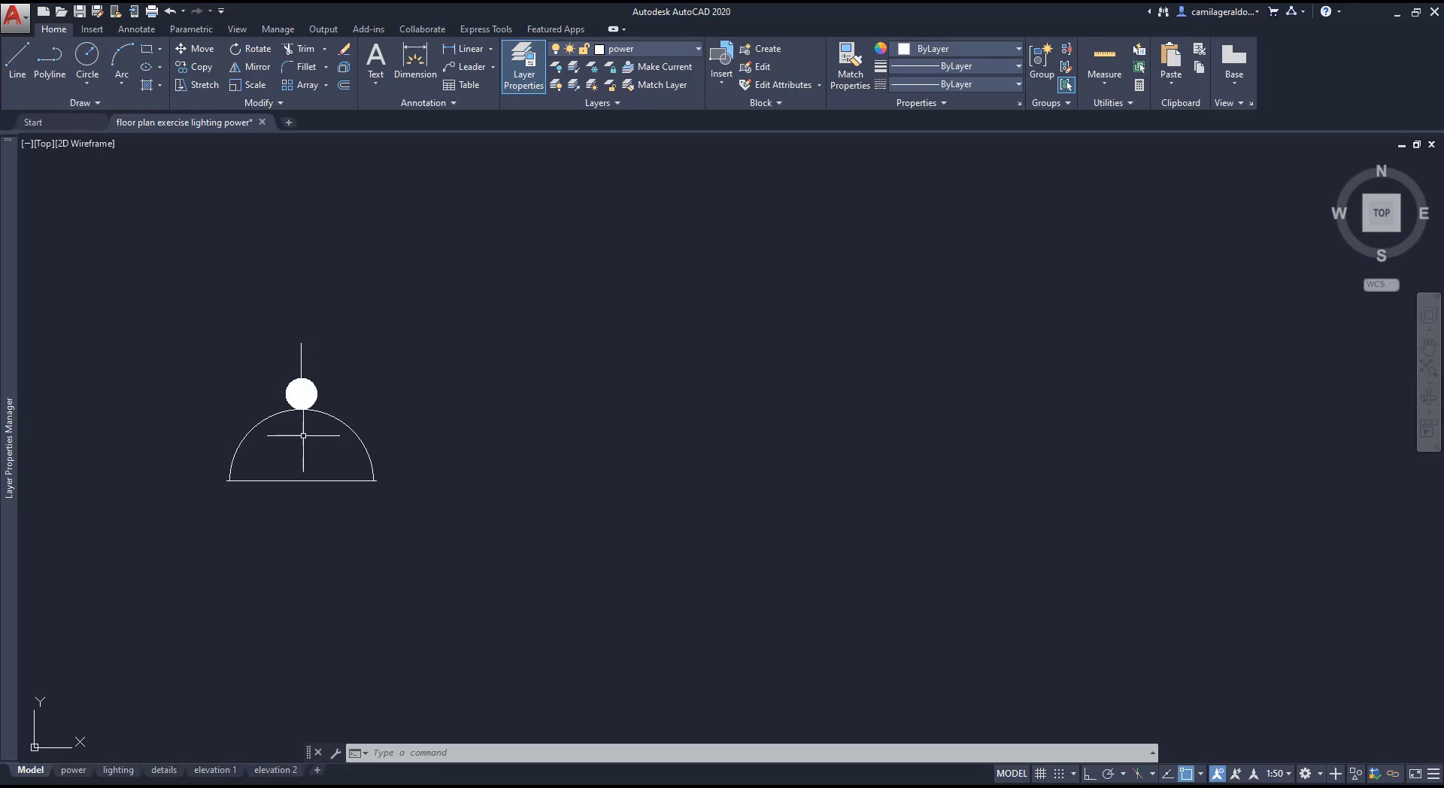
key(Escape)
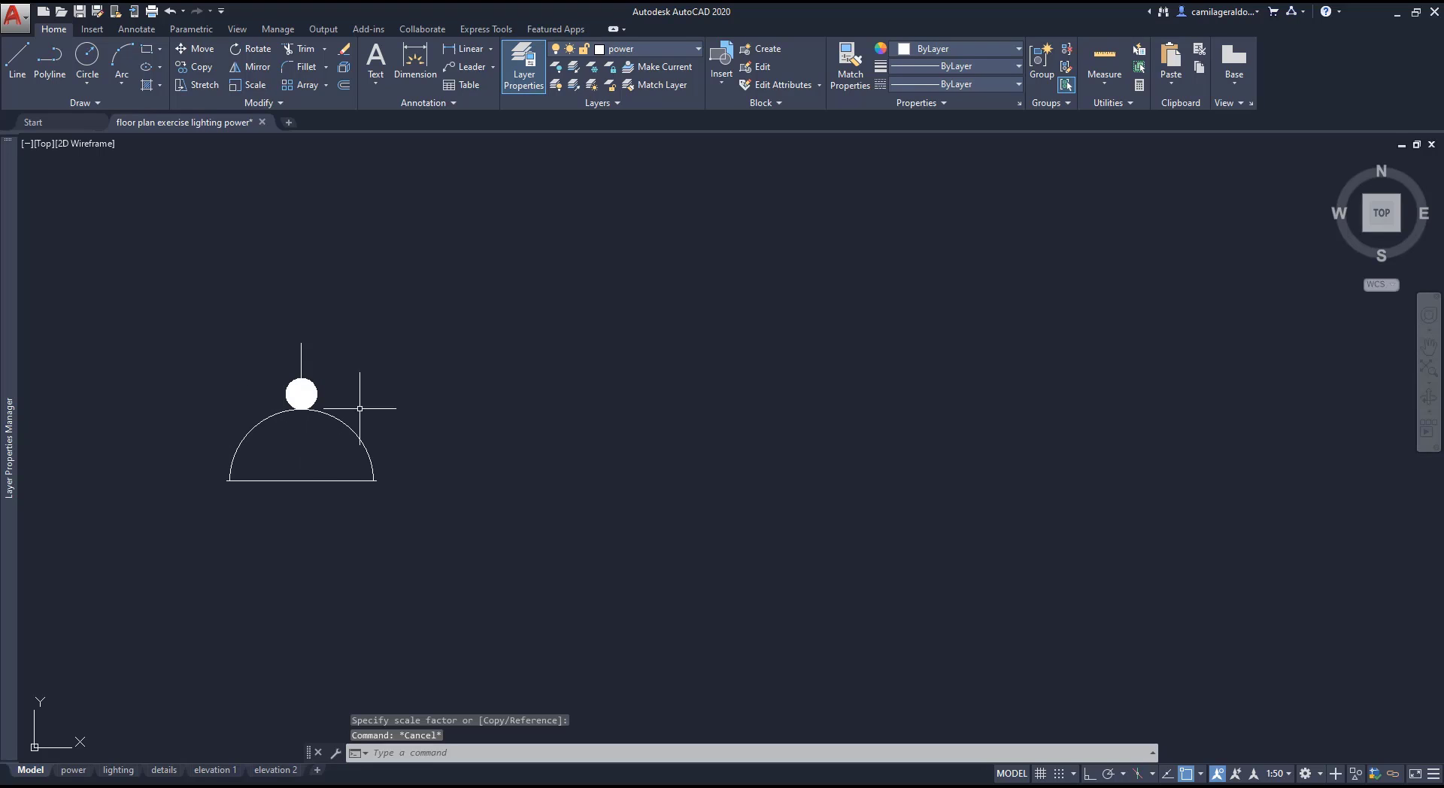
click(1278, 776)
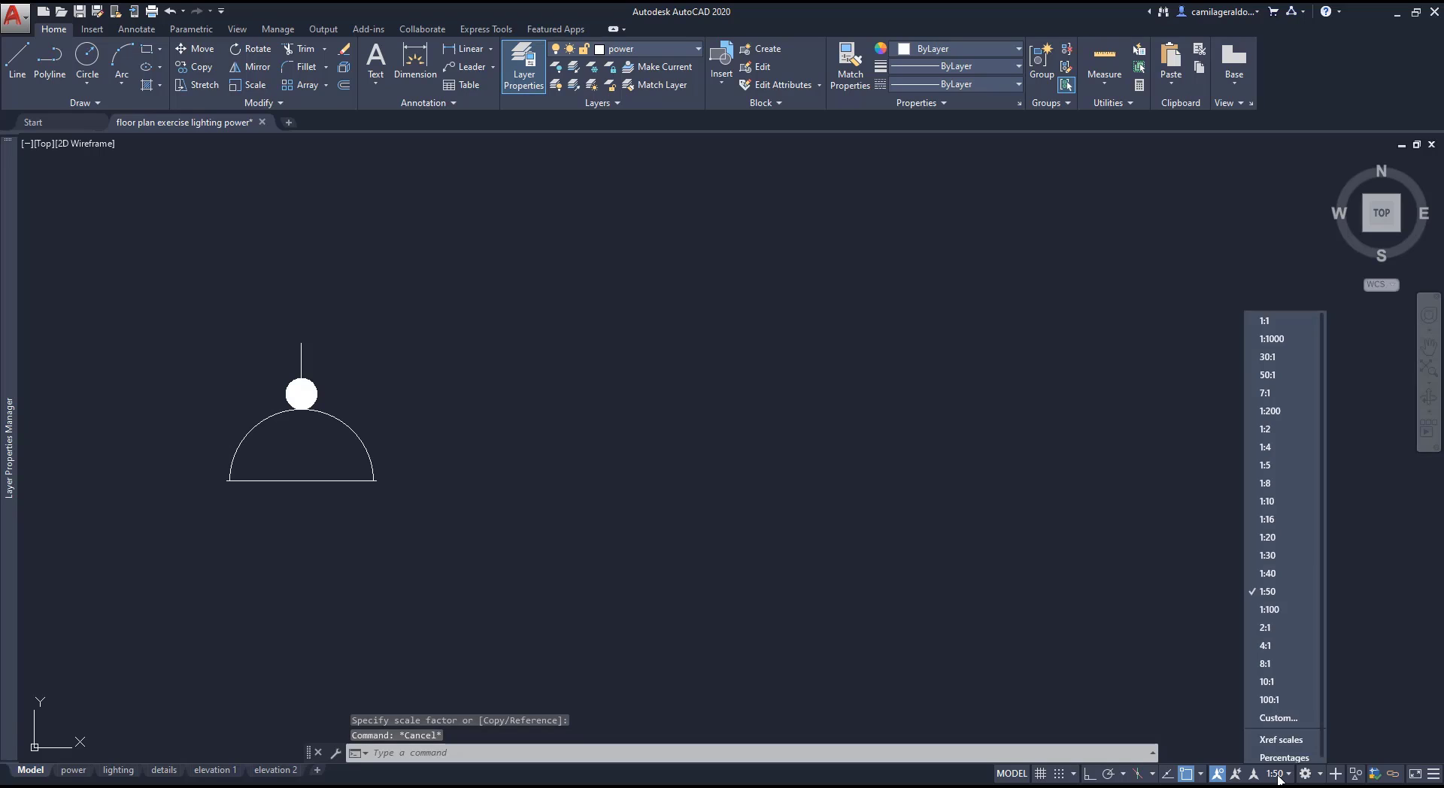
click(1276, 322)
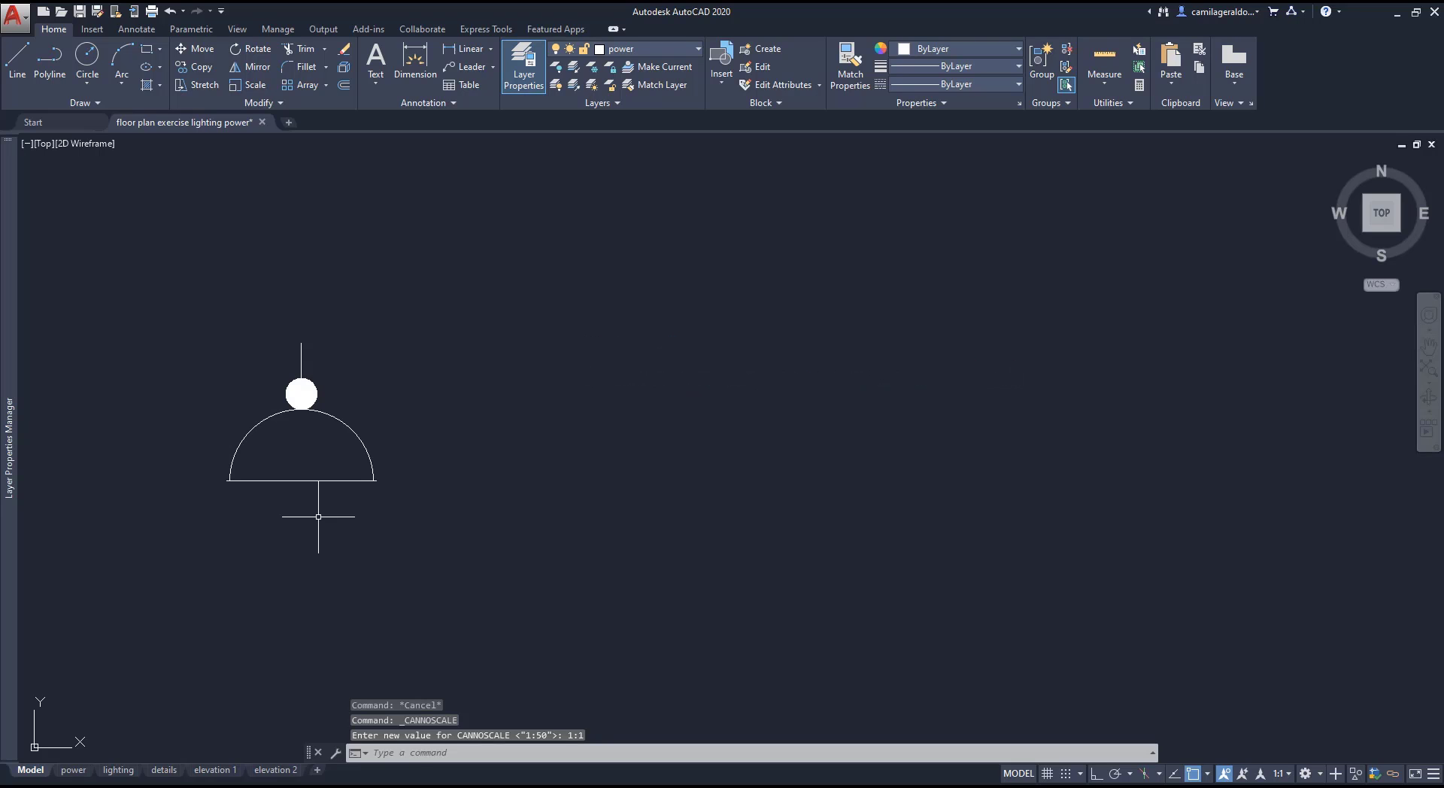
- Measure the width of the socket symbol's base line from its left end to its right end
text(DI)
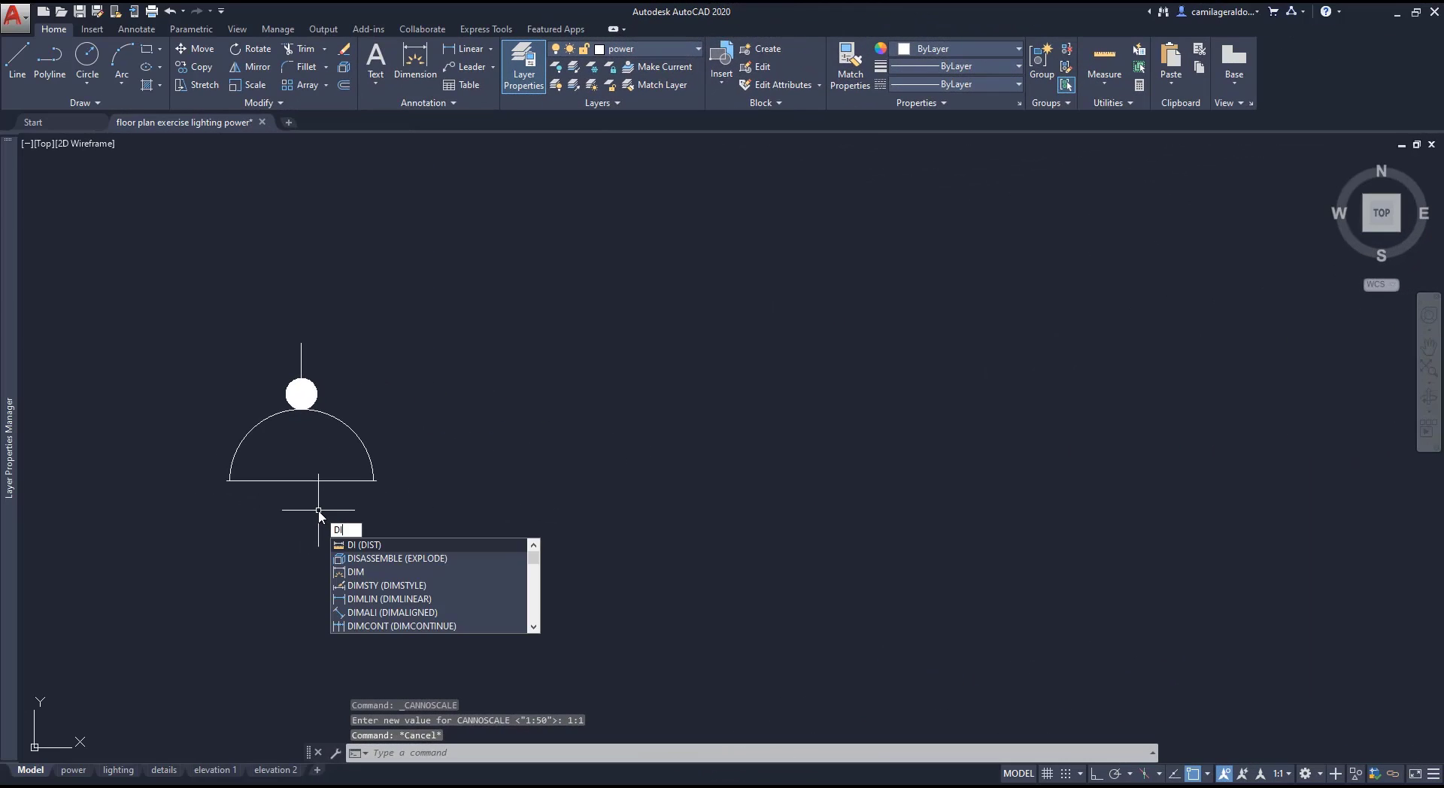
key(Return)
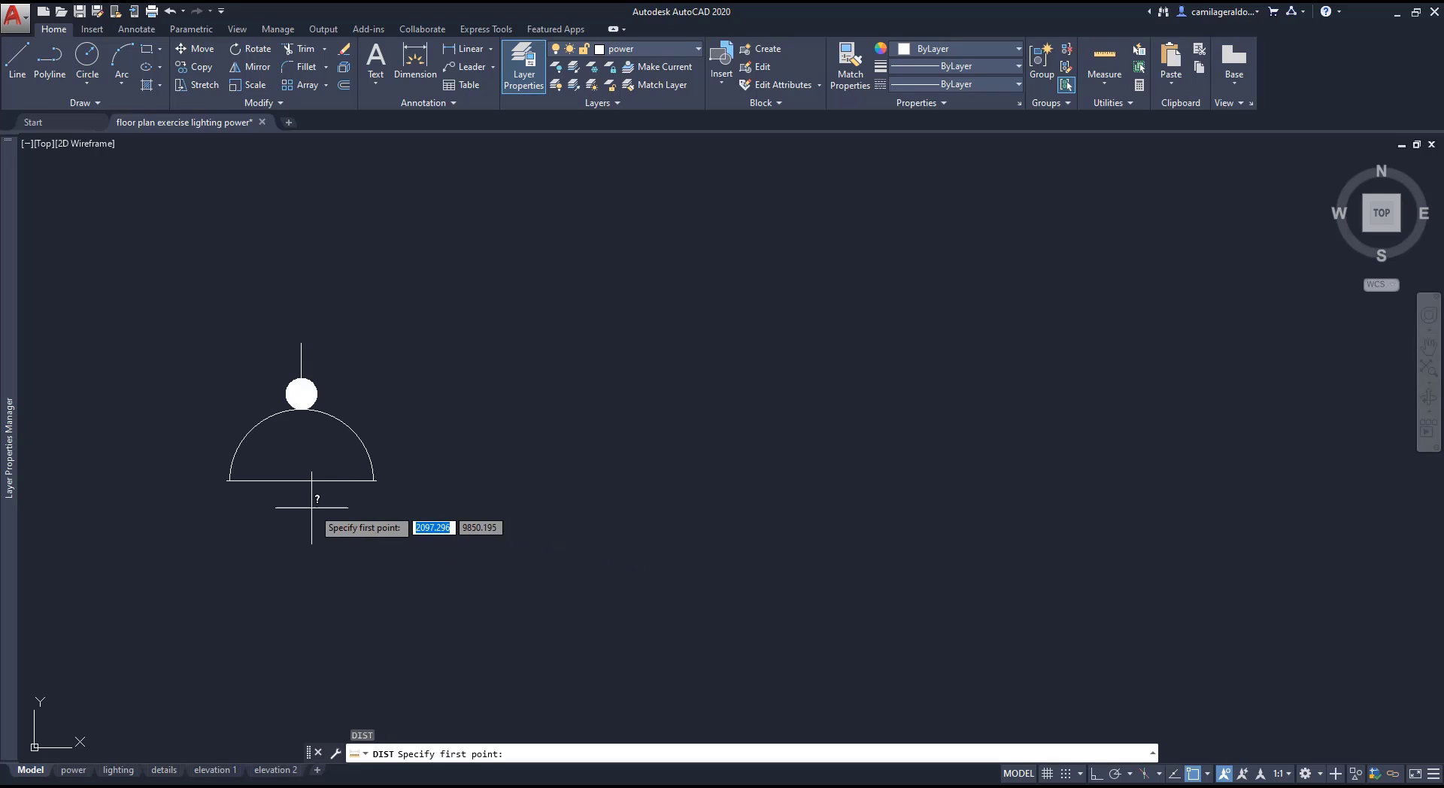
click(229, 480)
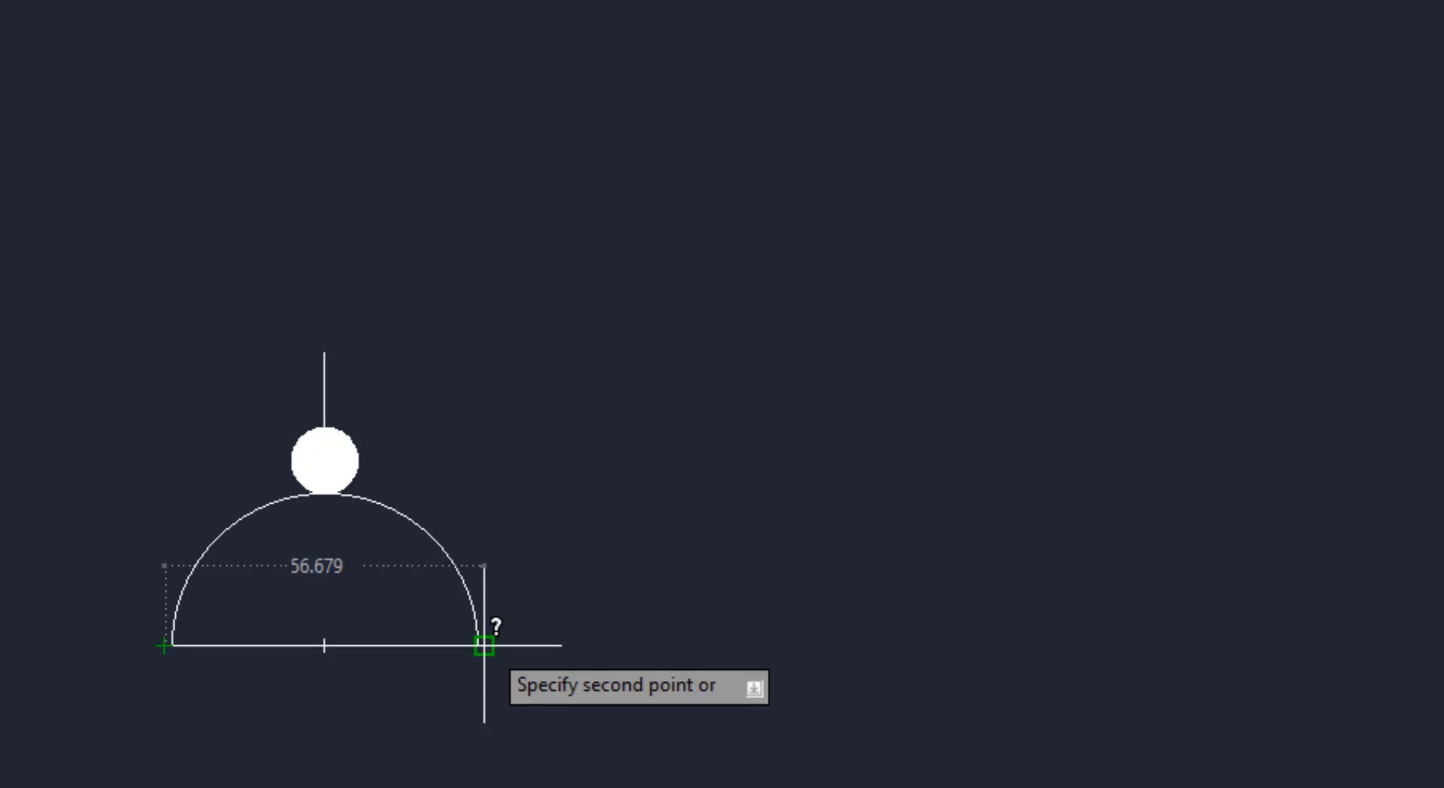
click(483, 646)
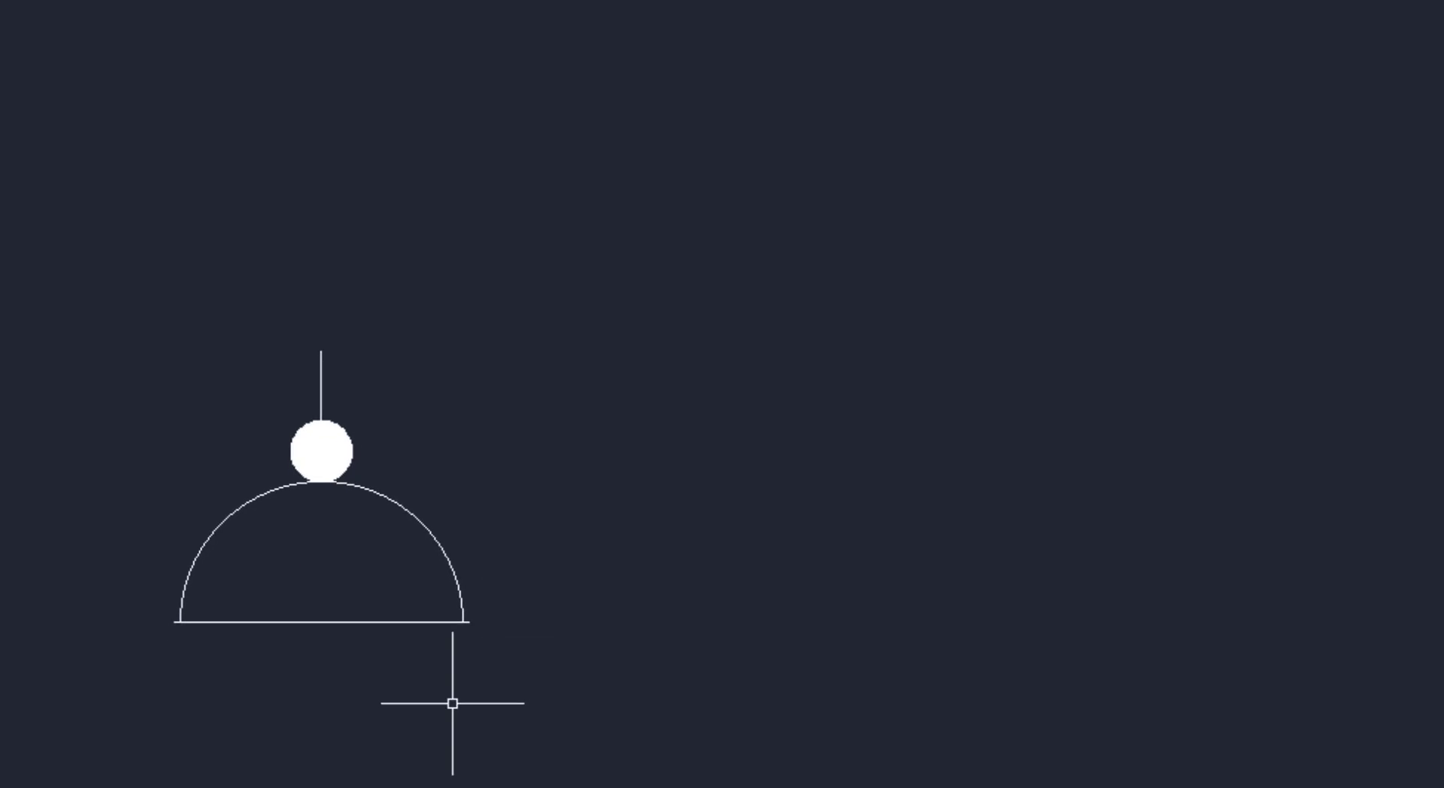
- Scale the whole socket symbol by reference from its base line's left endpoint, using the line's length as reference and 5 as the new length
text(sc)
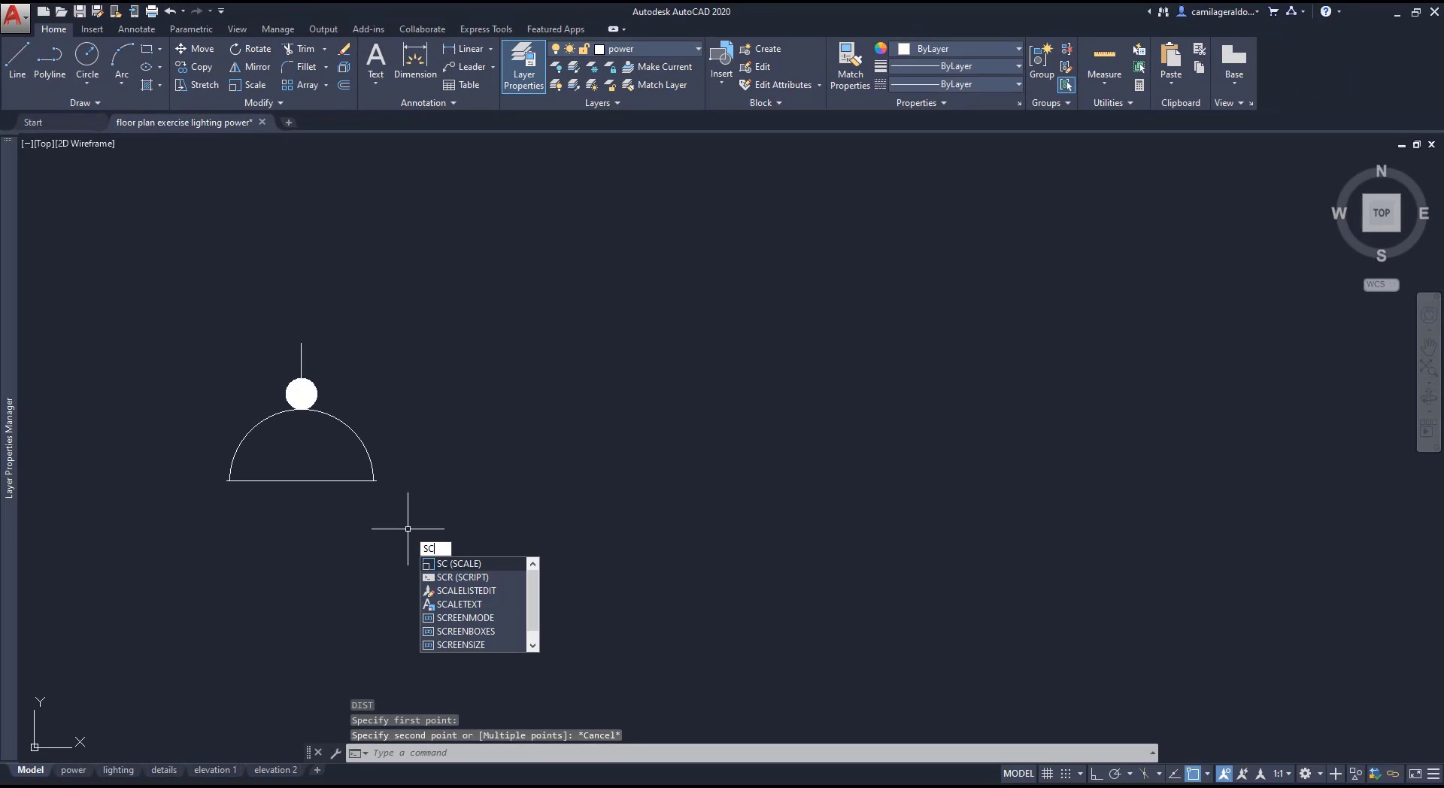
key(Return)
click(430, 533)
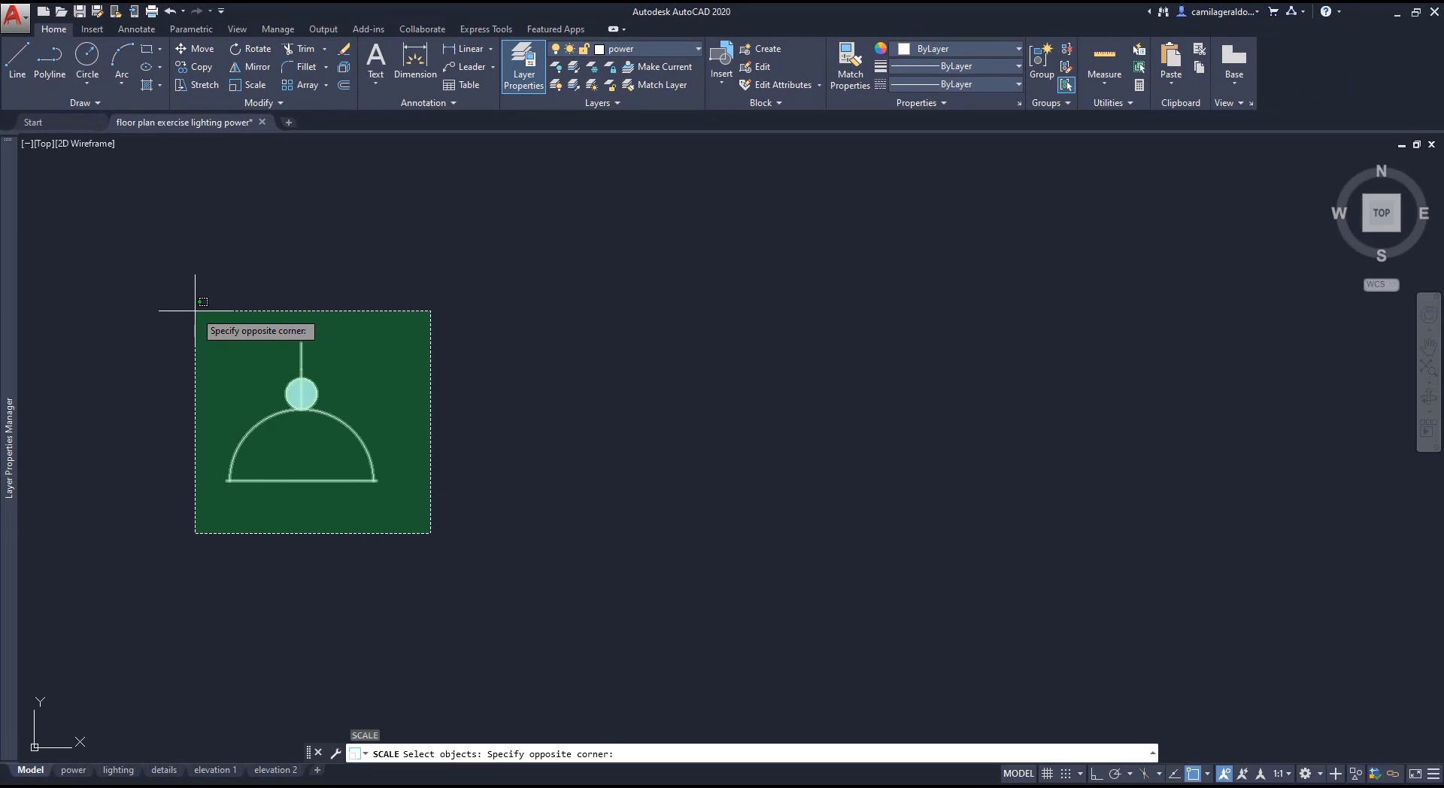
click(197, 313)
key(Return)
scroll(213, 481, up, 3)
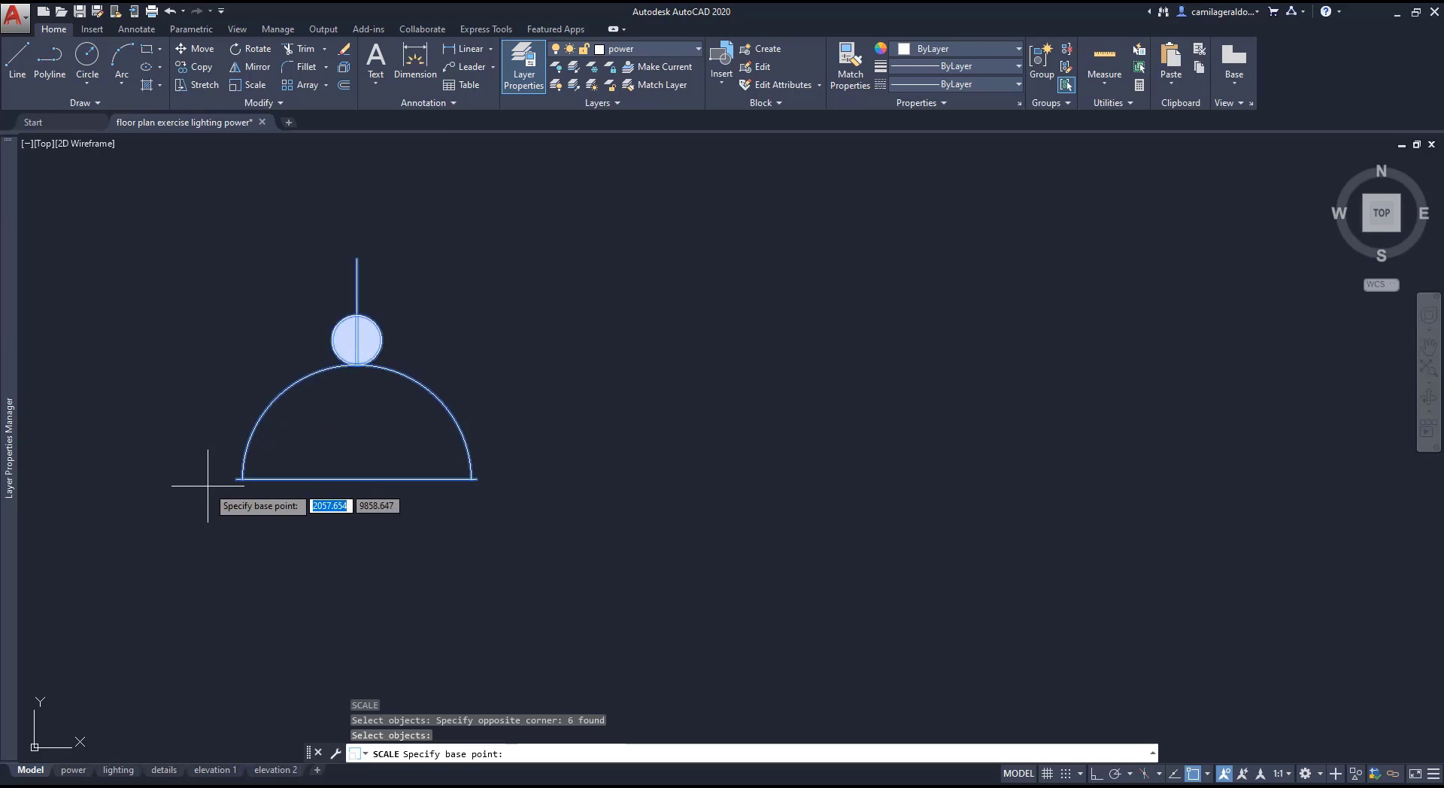
click(256, 476)
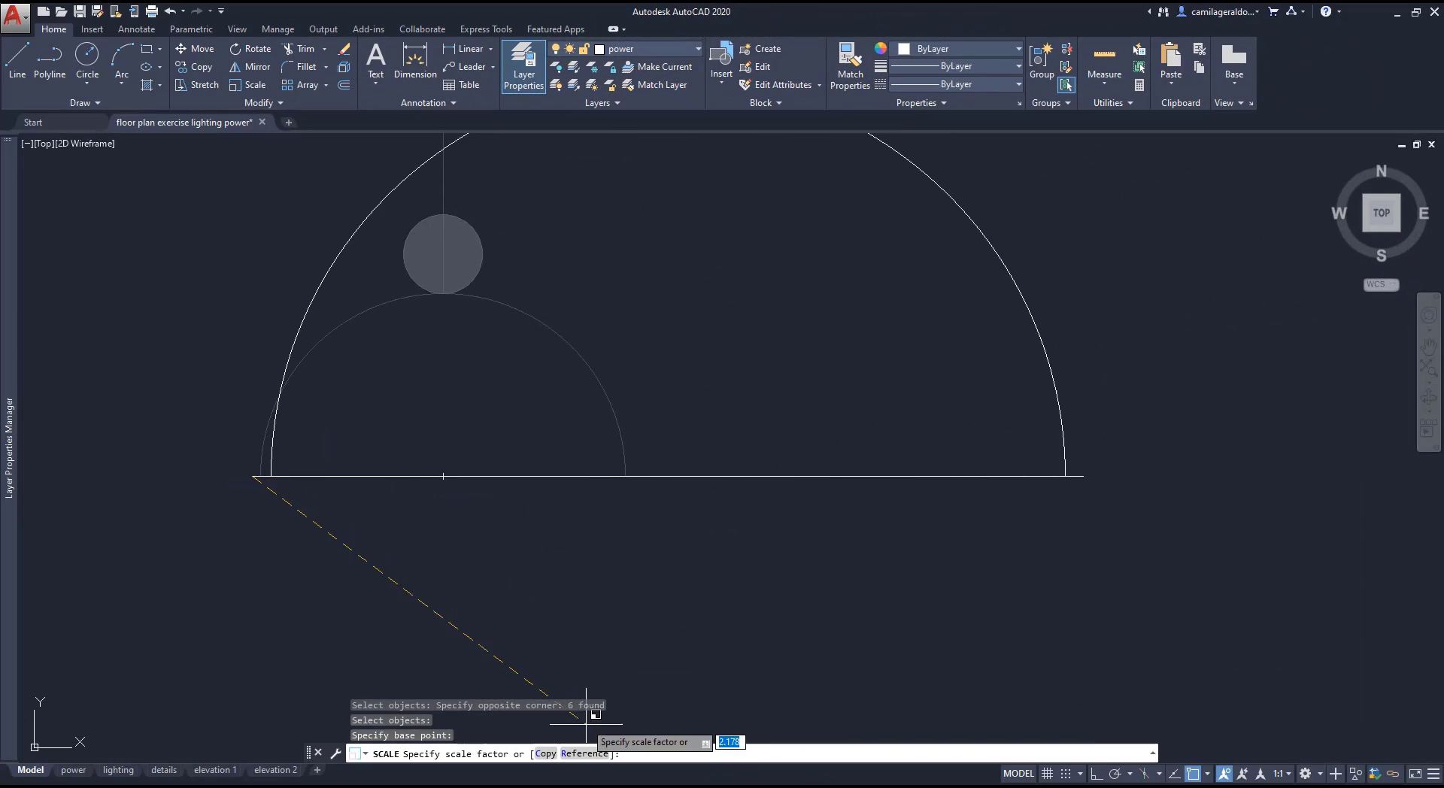
click(582, 754)
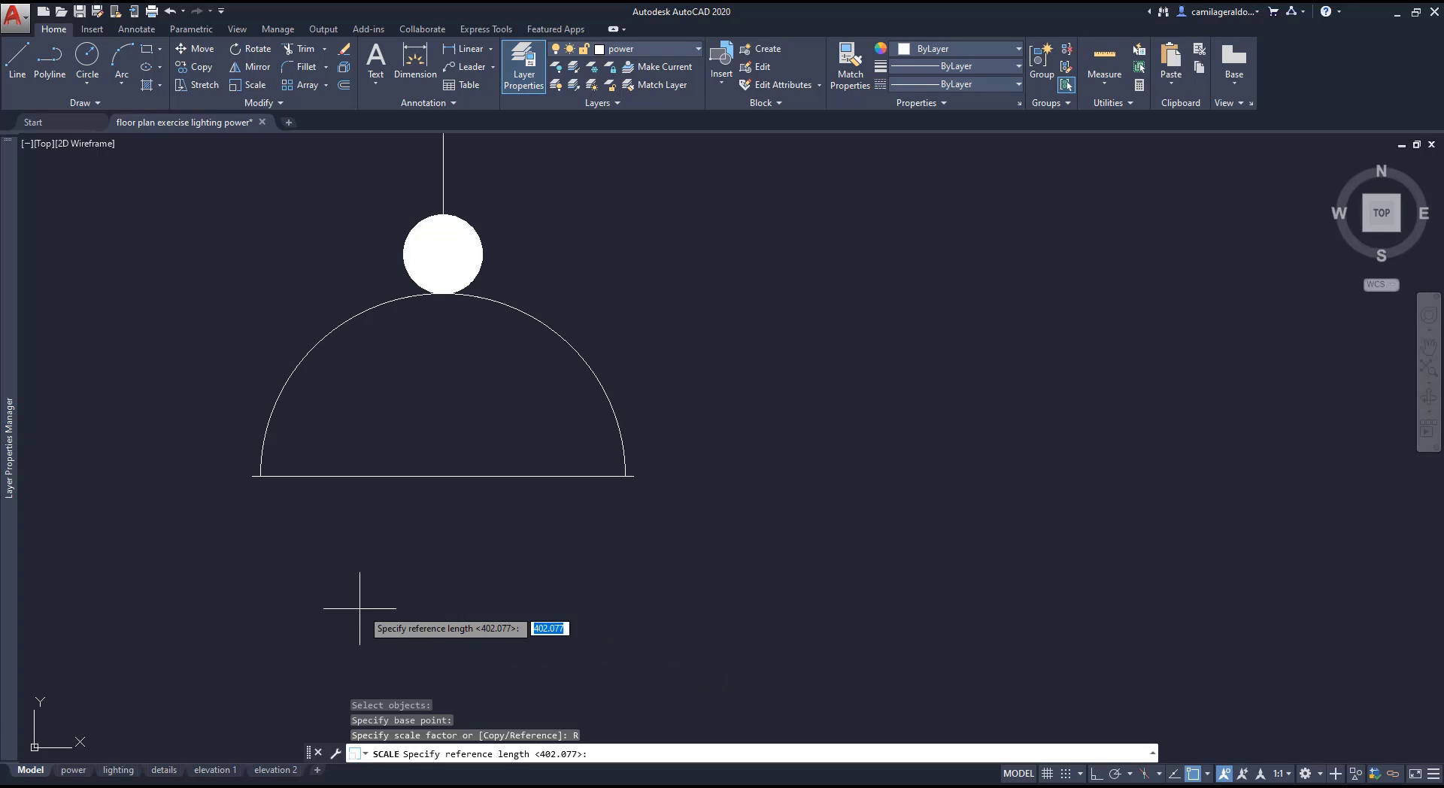
click(250, 477)
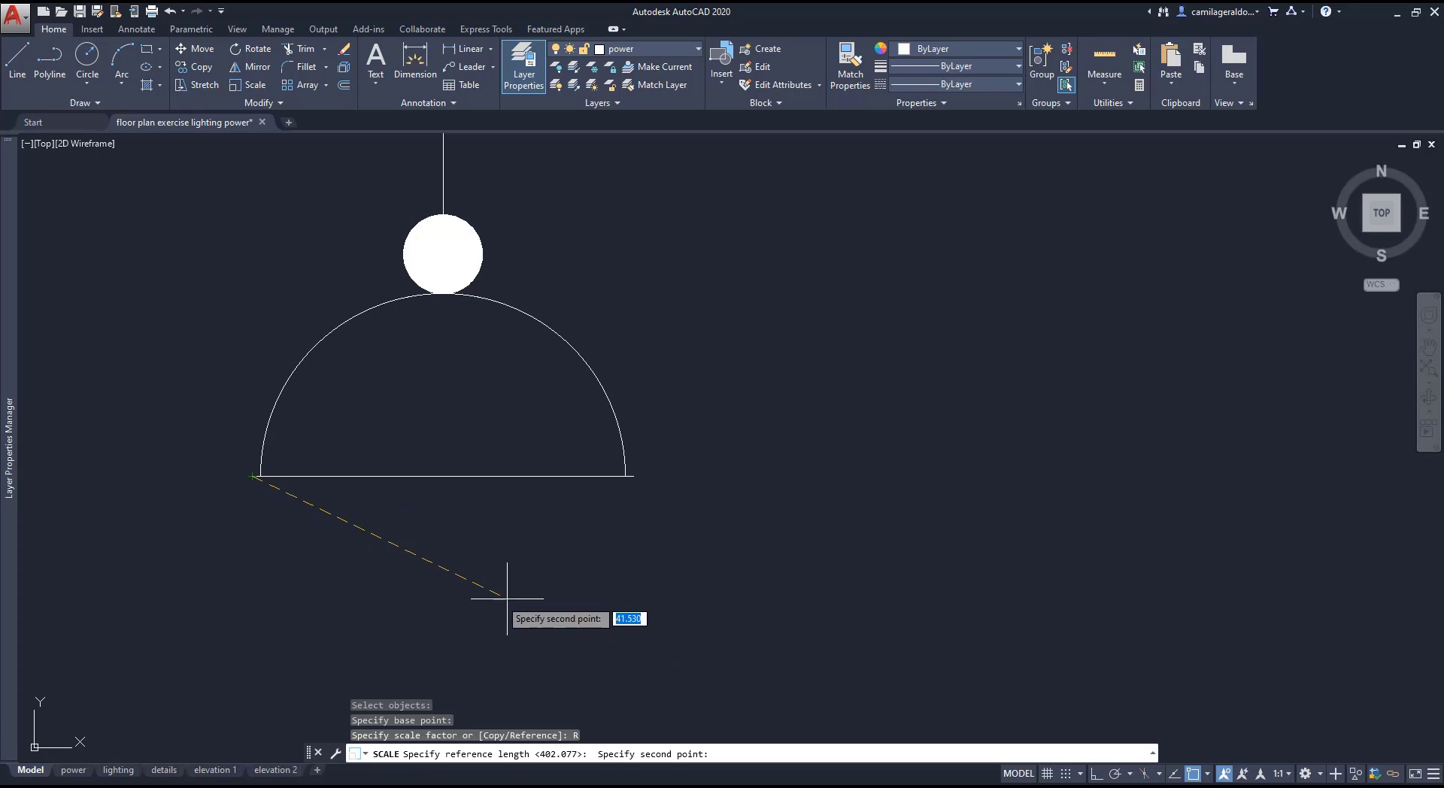
click(633, 475)
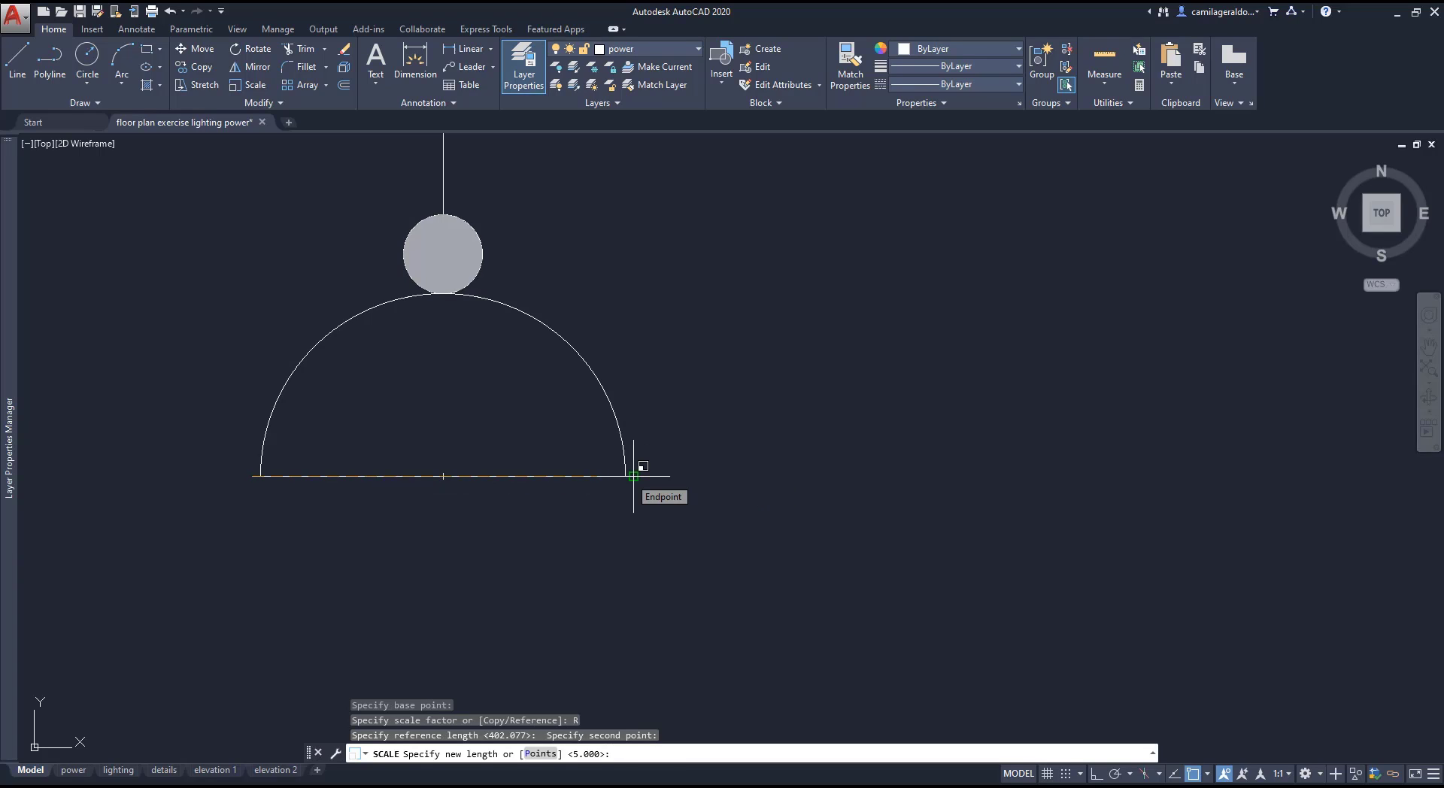
text(5)
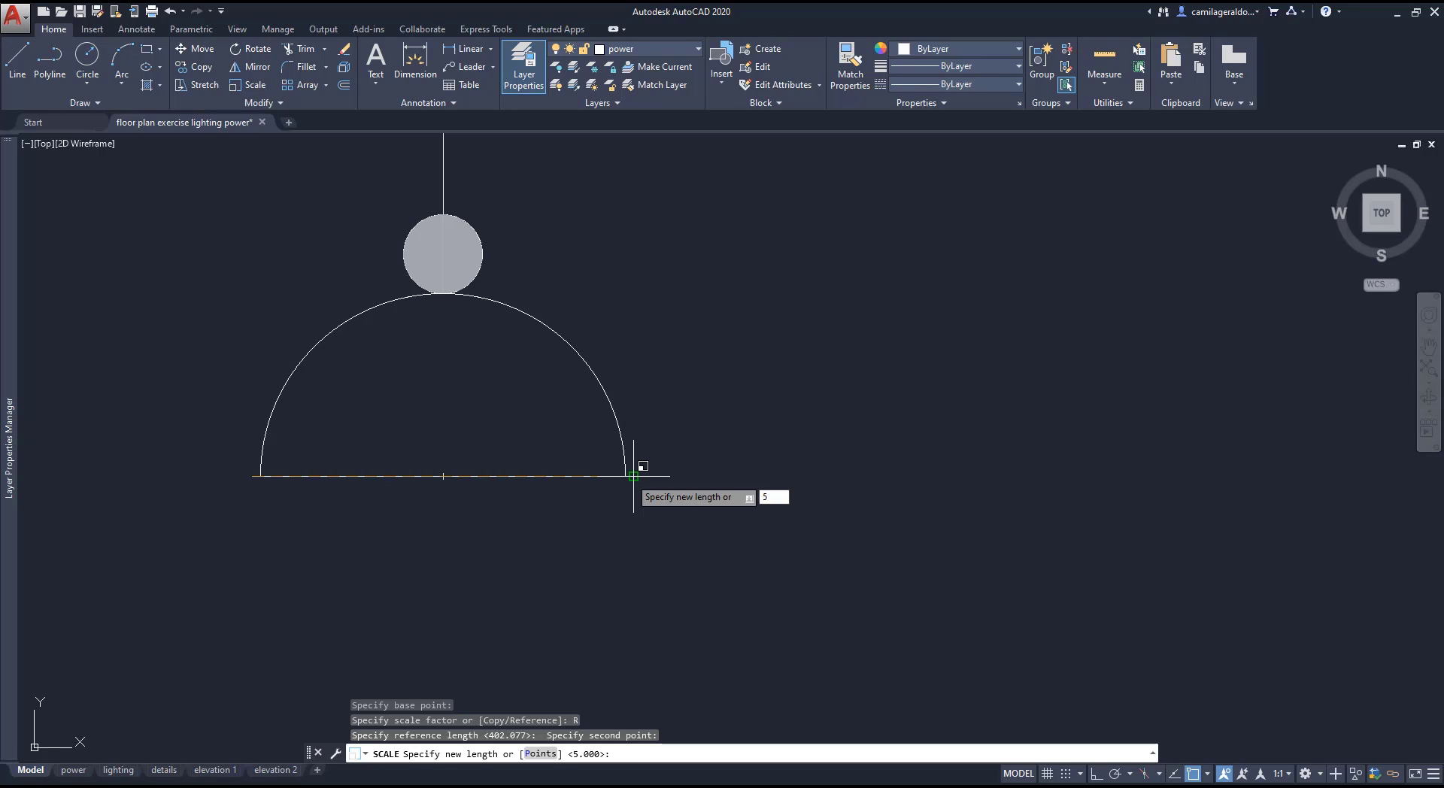
key(Return)
scroll(193, 450, down, 3)
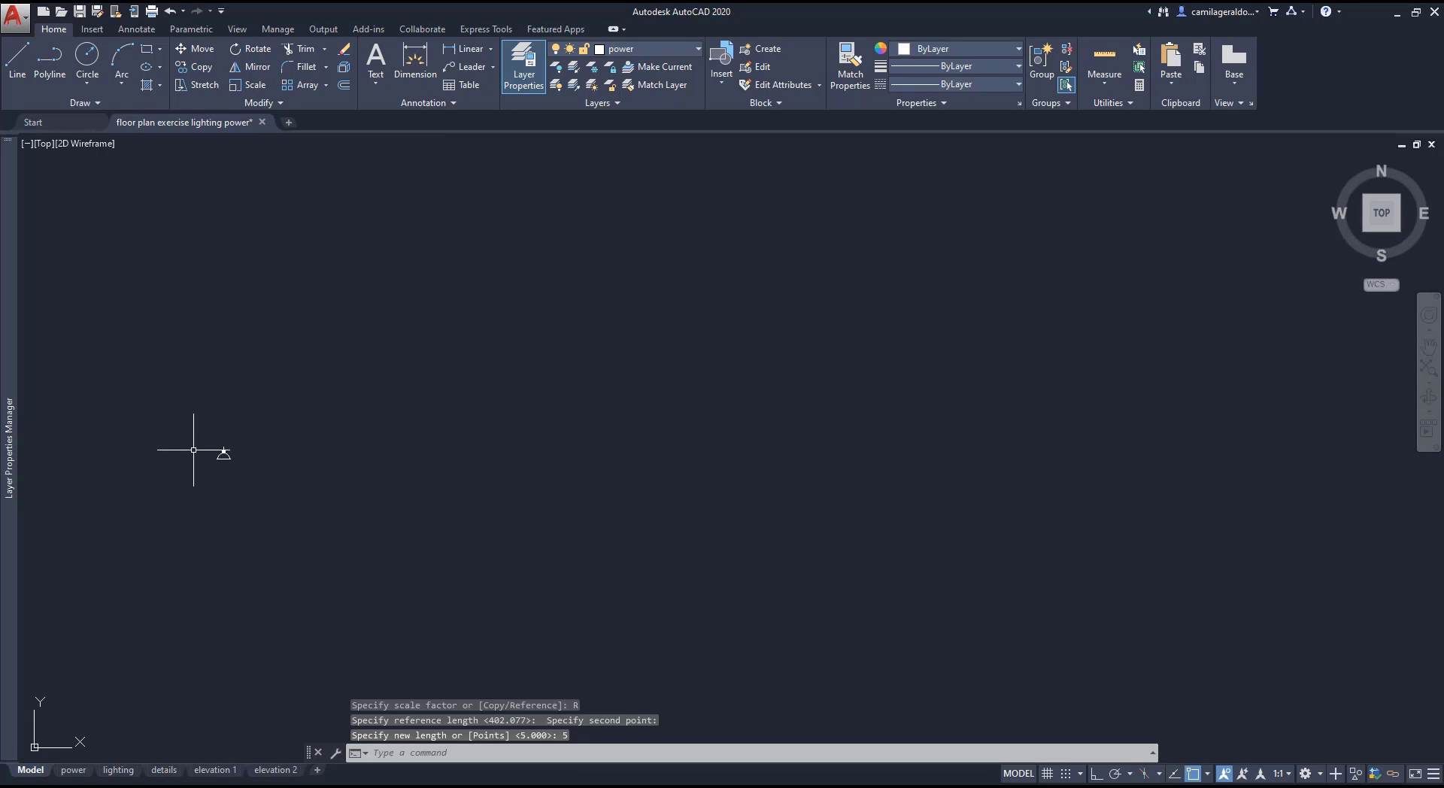
- Convert the socket symbol into an annotative block named socket, with its insertion base point at the left end of the base line
scroll(196, 454, up, 3)
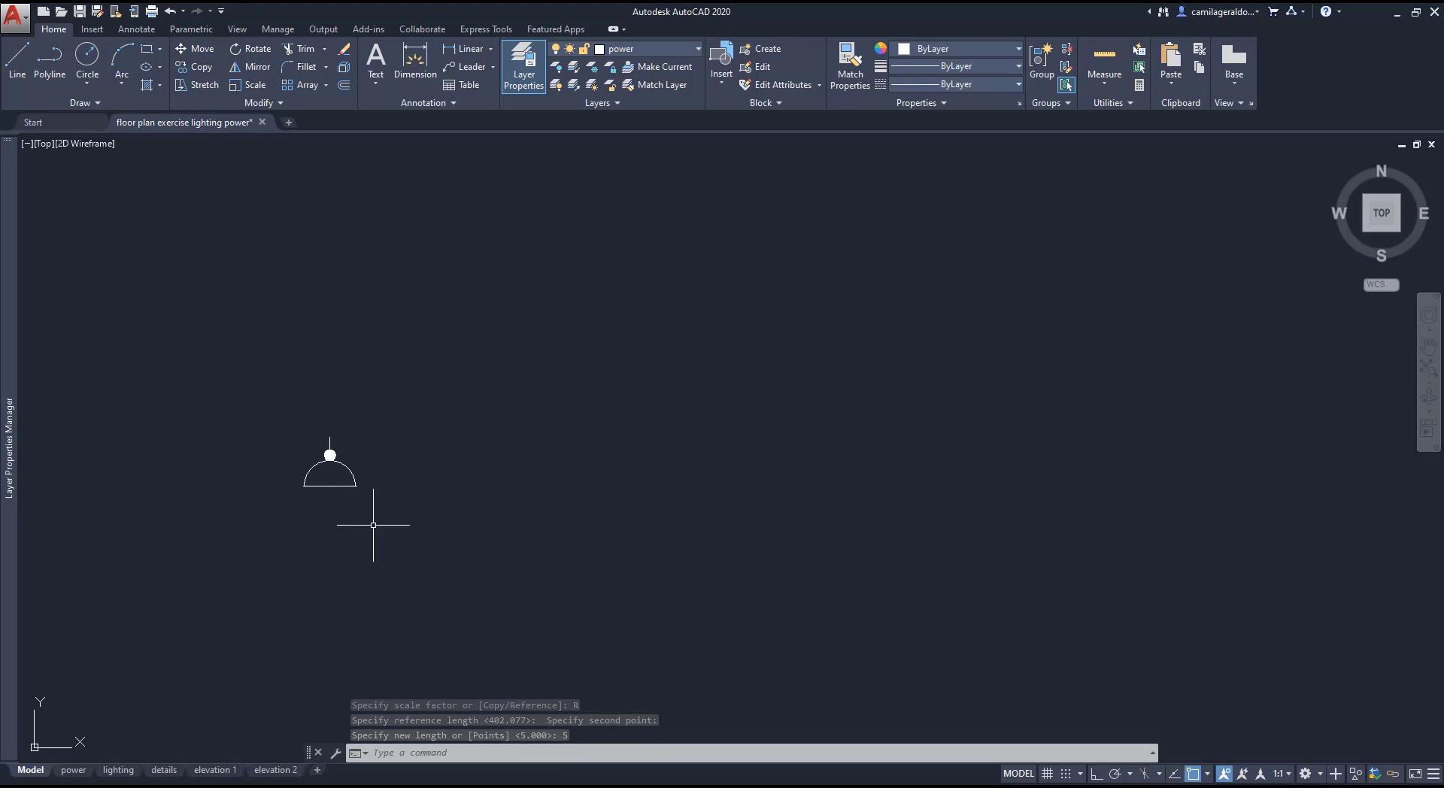
click(407, 534)
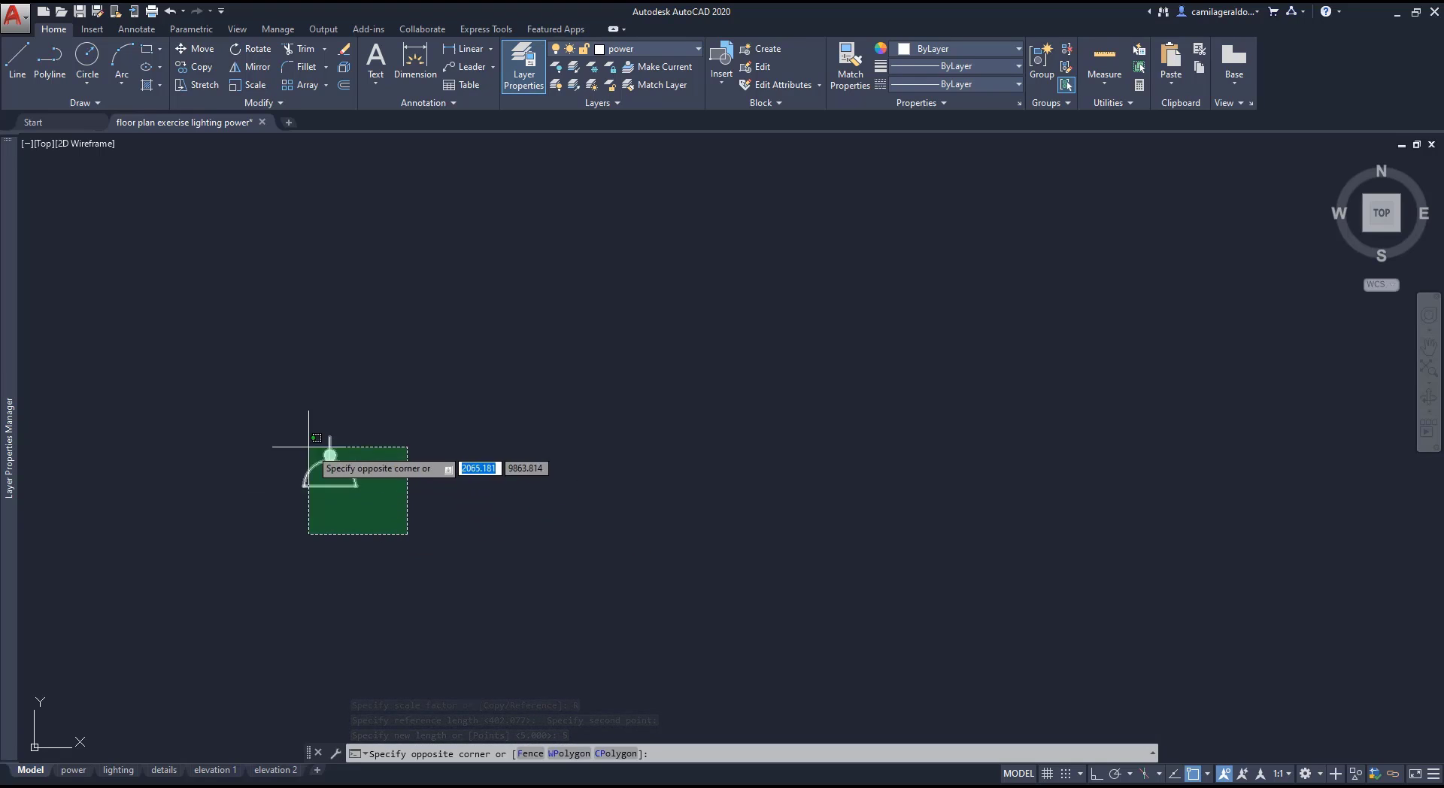
click(255, 419)
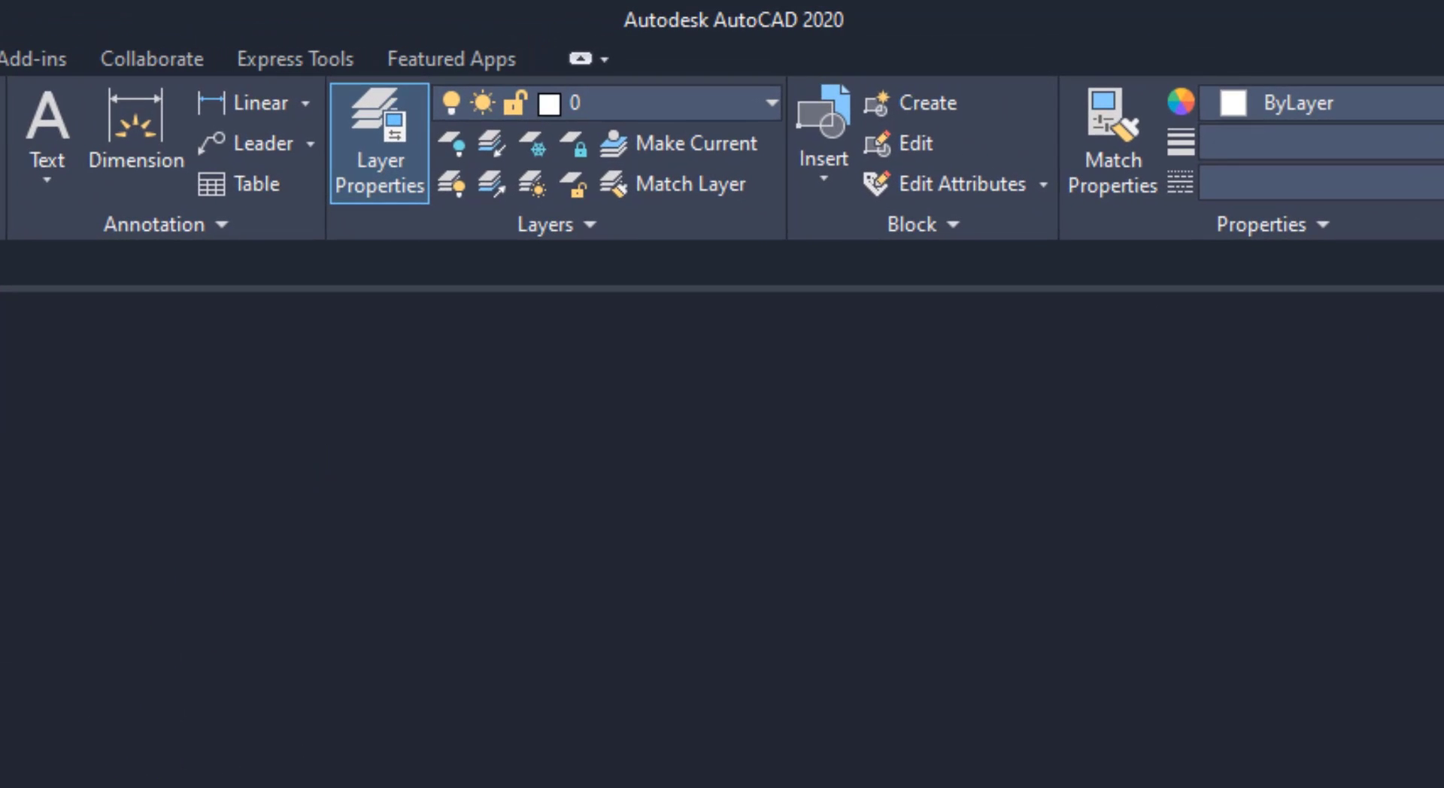
text(B)
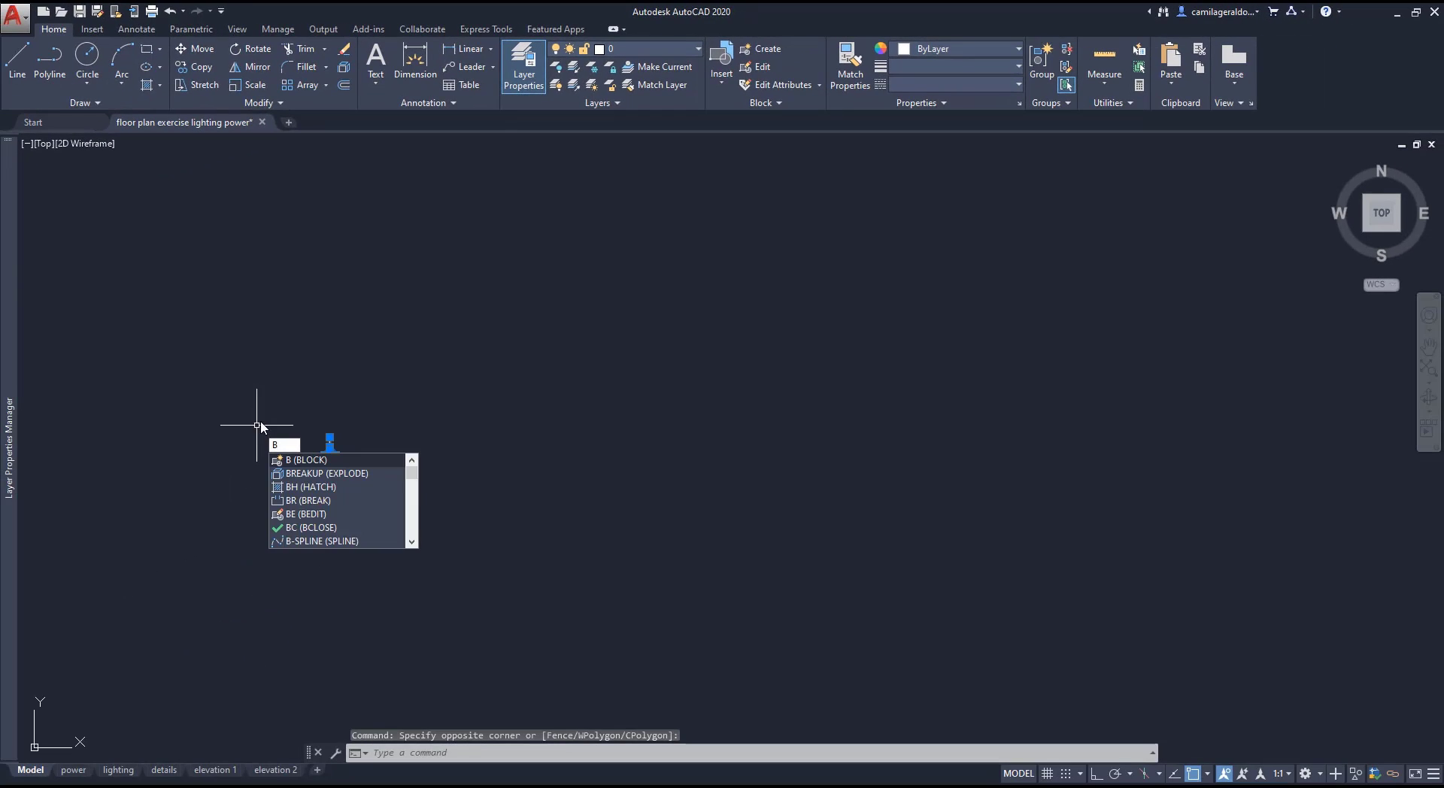
key(Return)
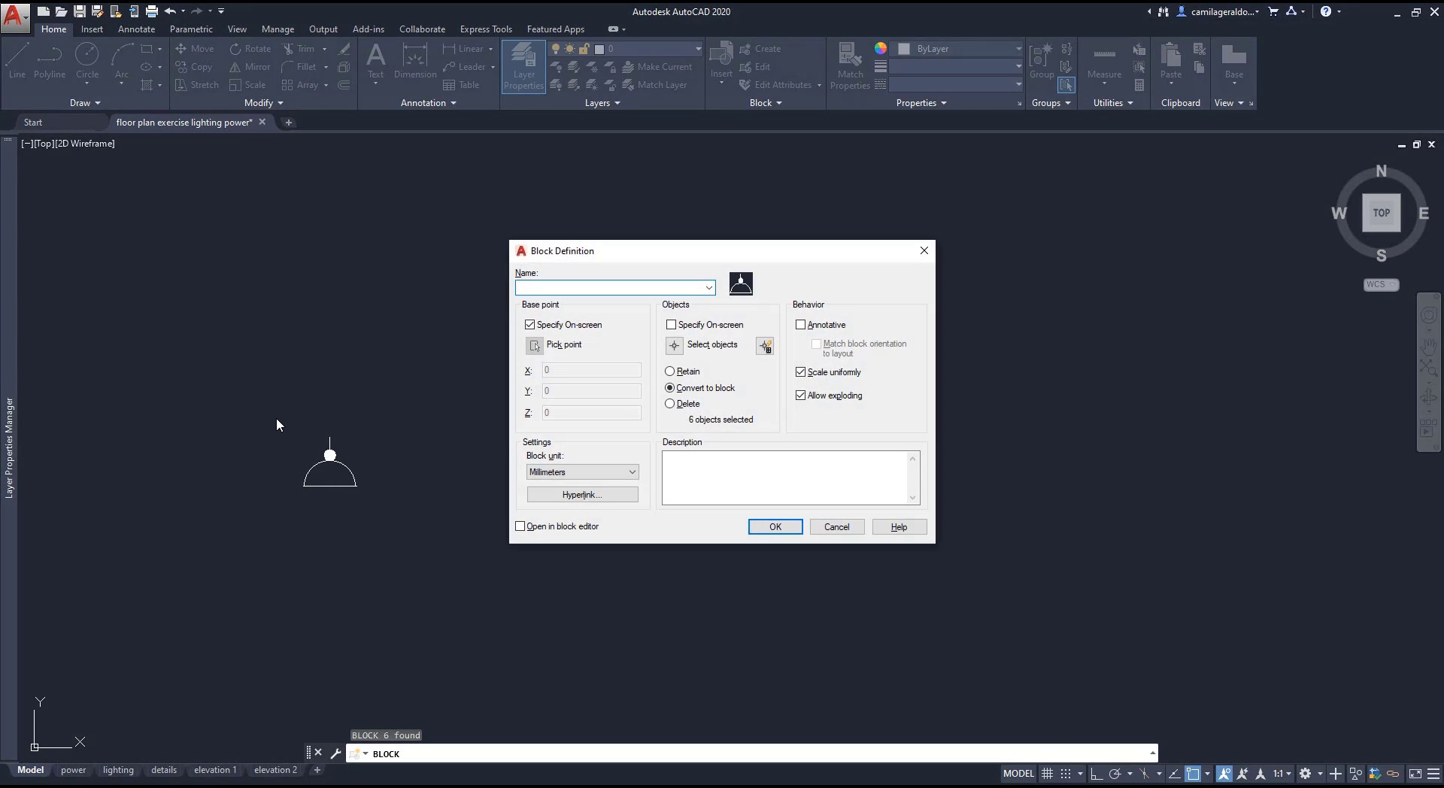
text(socket)
click(805, 327)
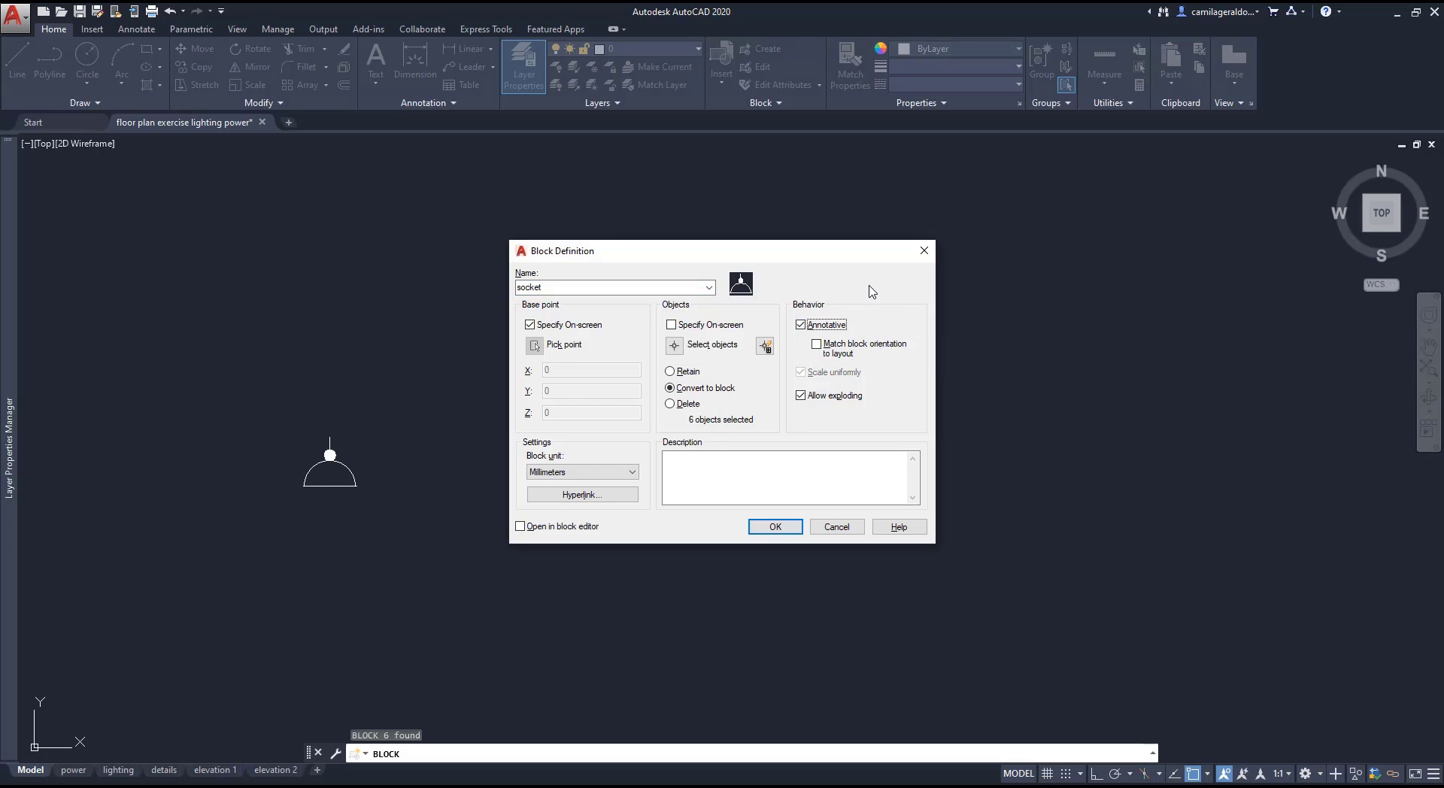
click(775, 526)
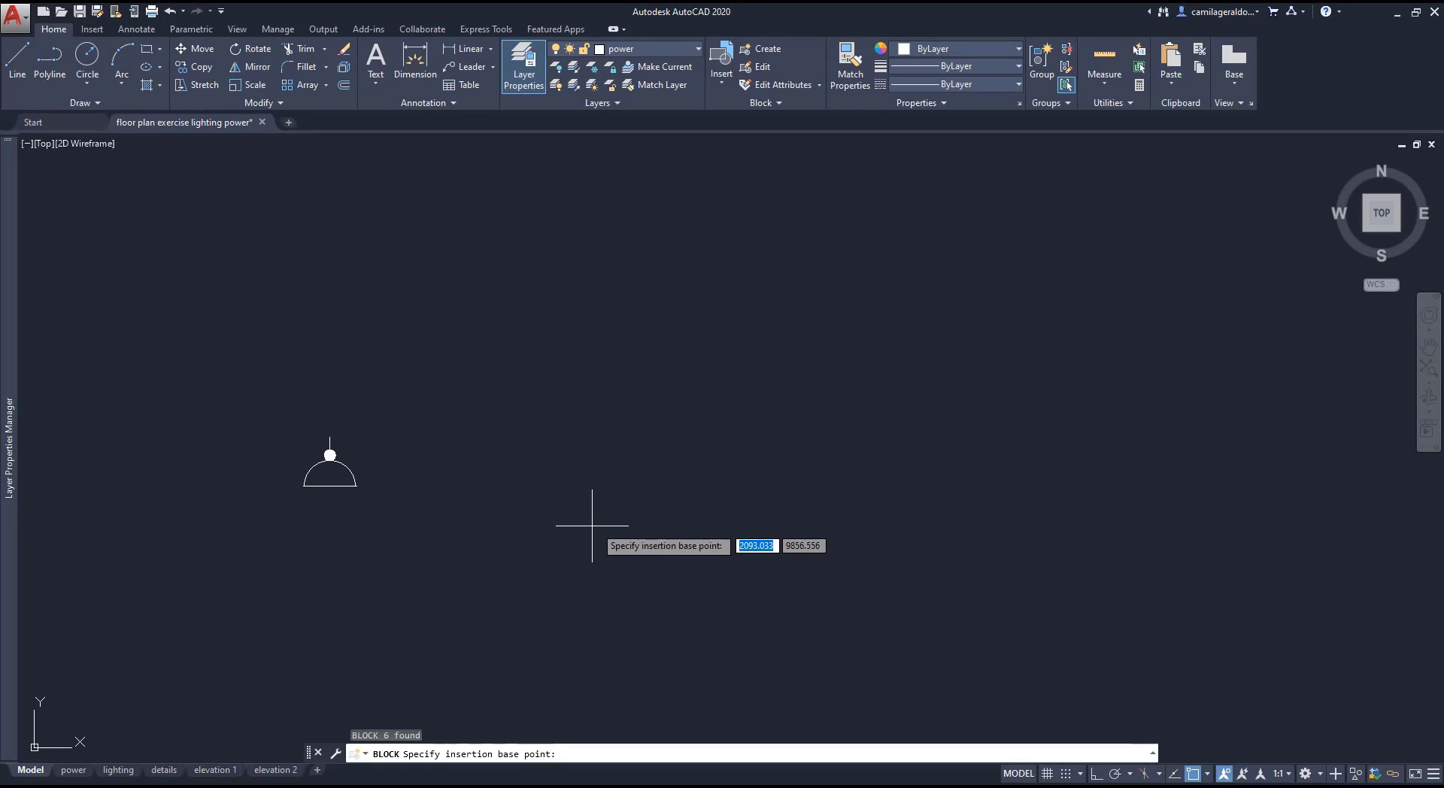
scroll(301, 480, up, 6)
scroll(301, 480, up, 4)
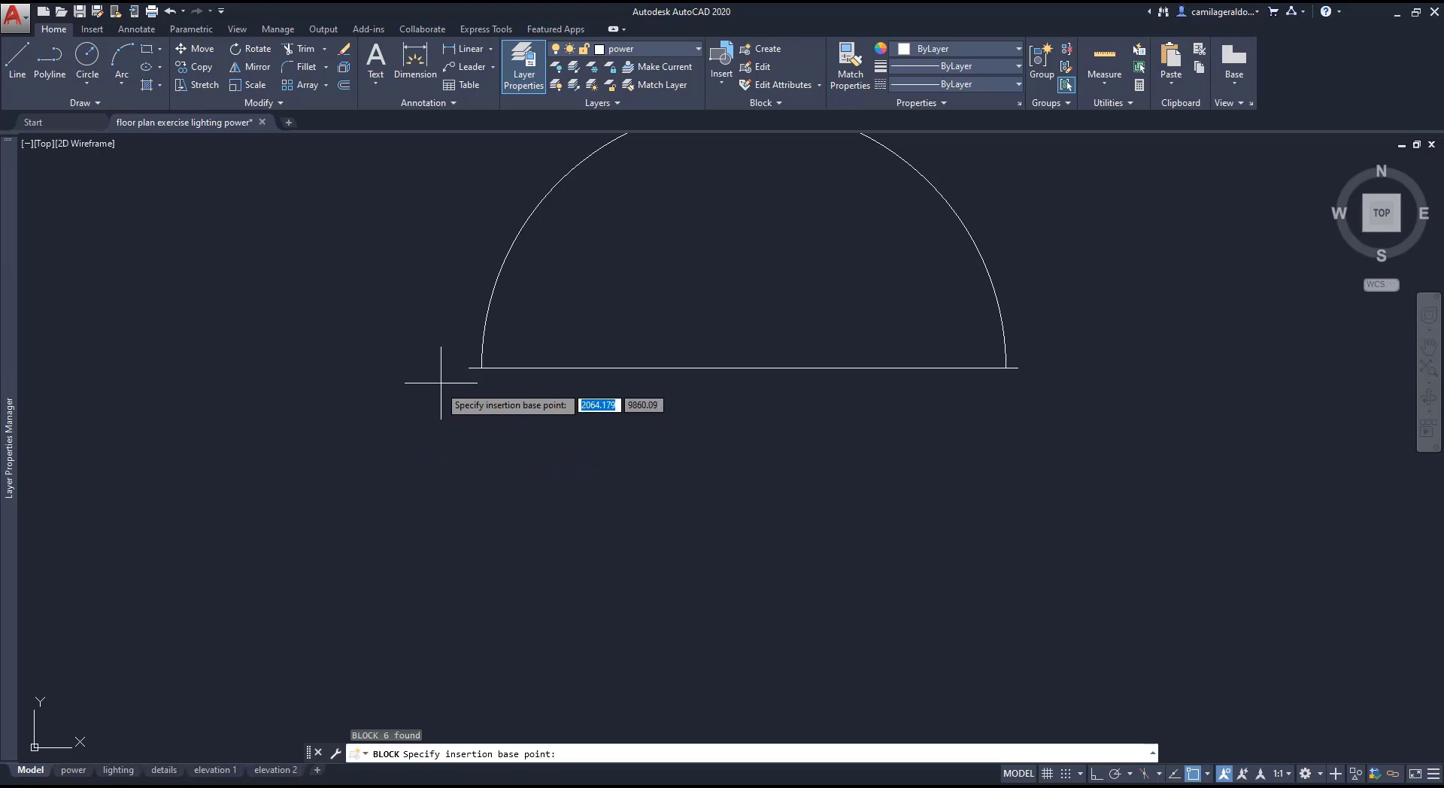
click(468, 368)
- Look at the scaled floor plan viewports on the power layout, and return to the lift and corridor area in model space
scroll(406, 384, down, 8)
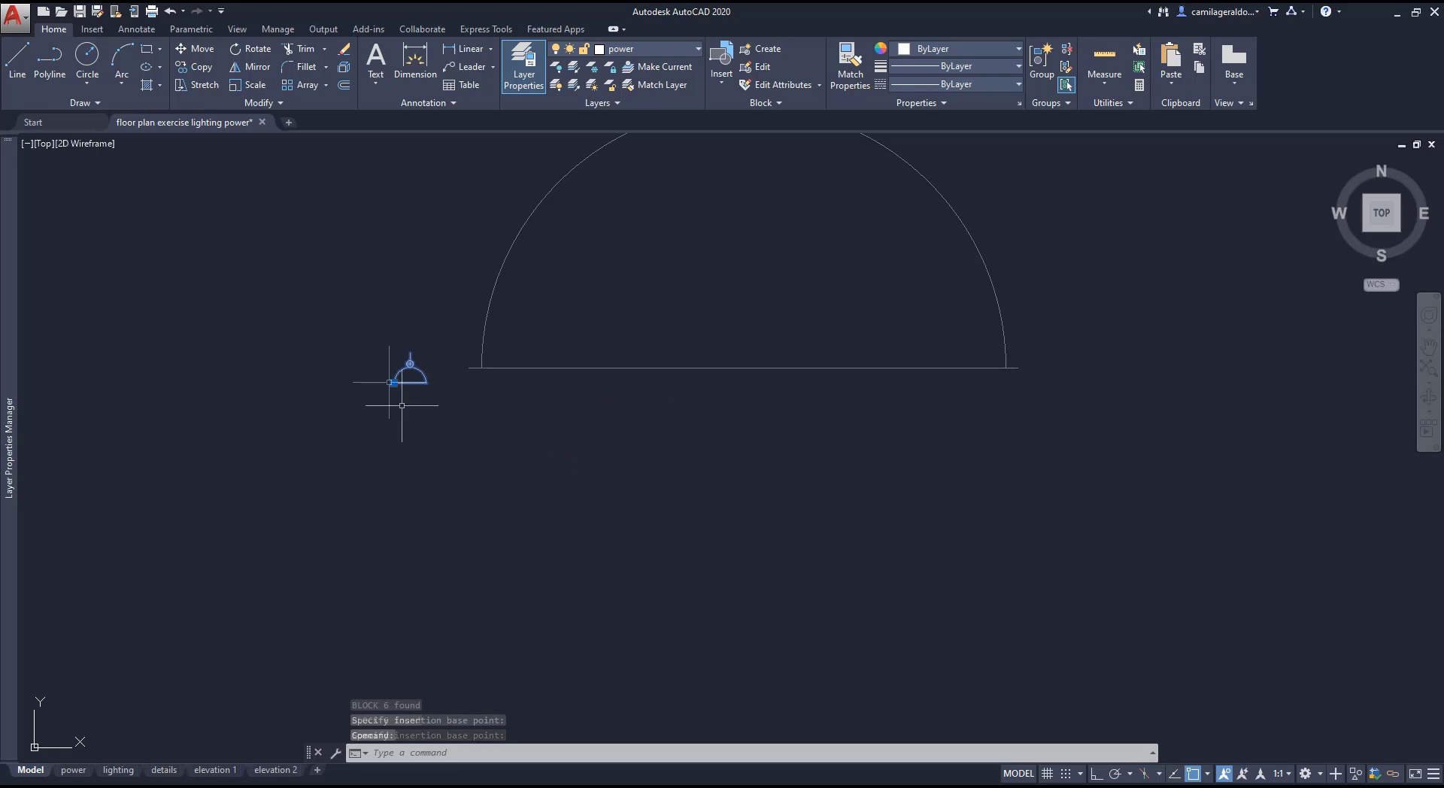
scroll(393, 415, down, 6)
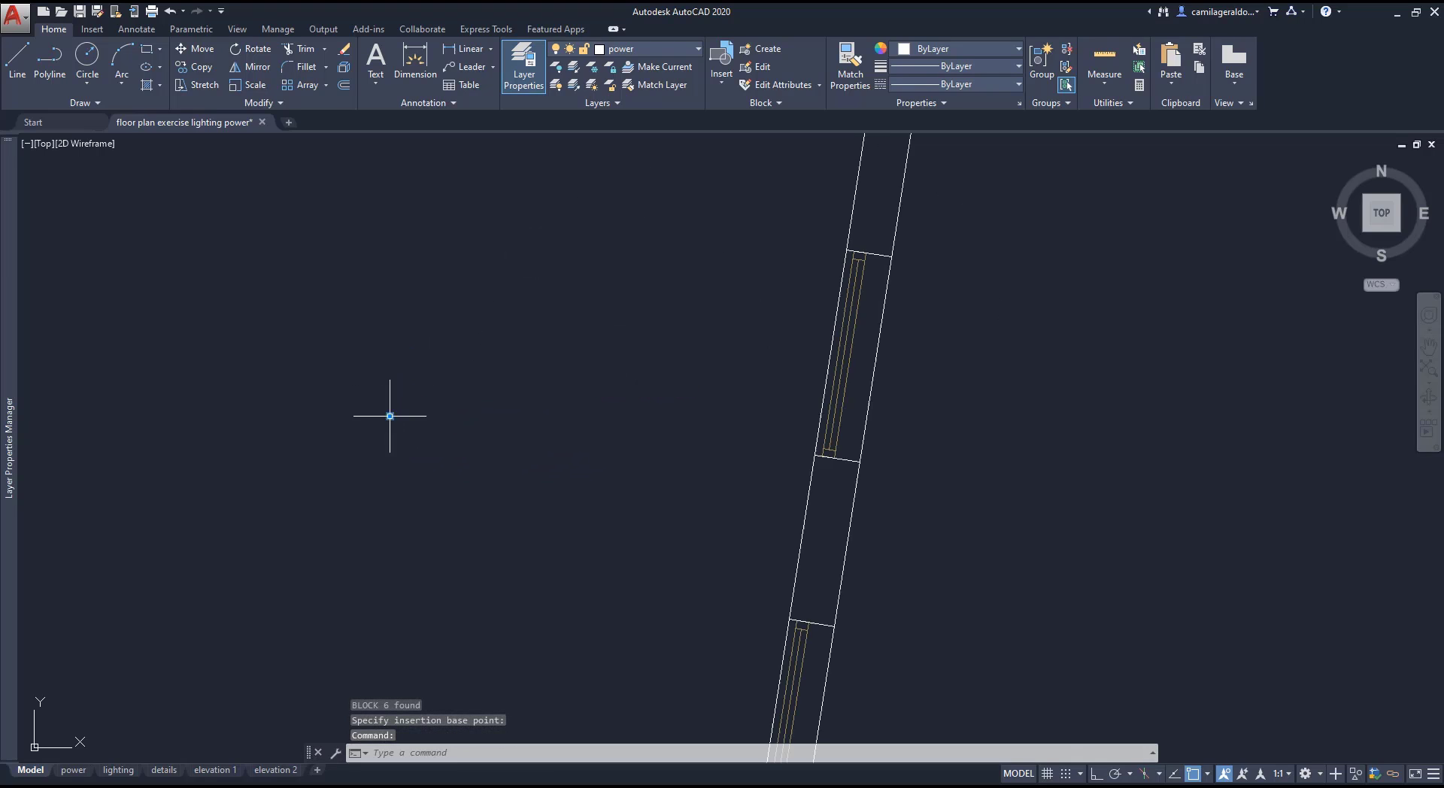
scroll(877, 477, up, 6)
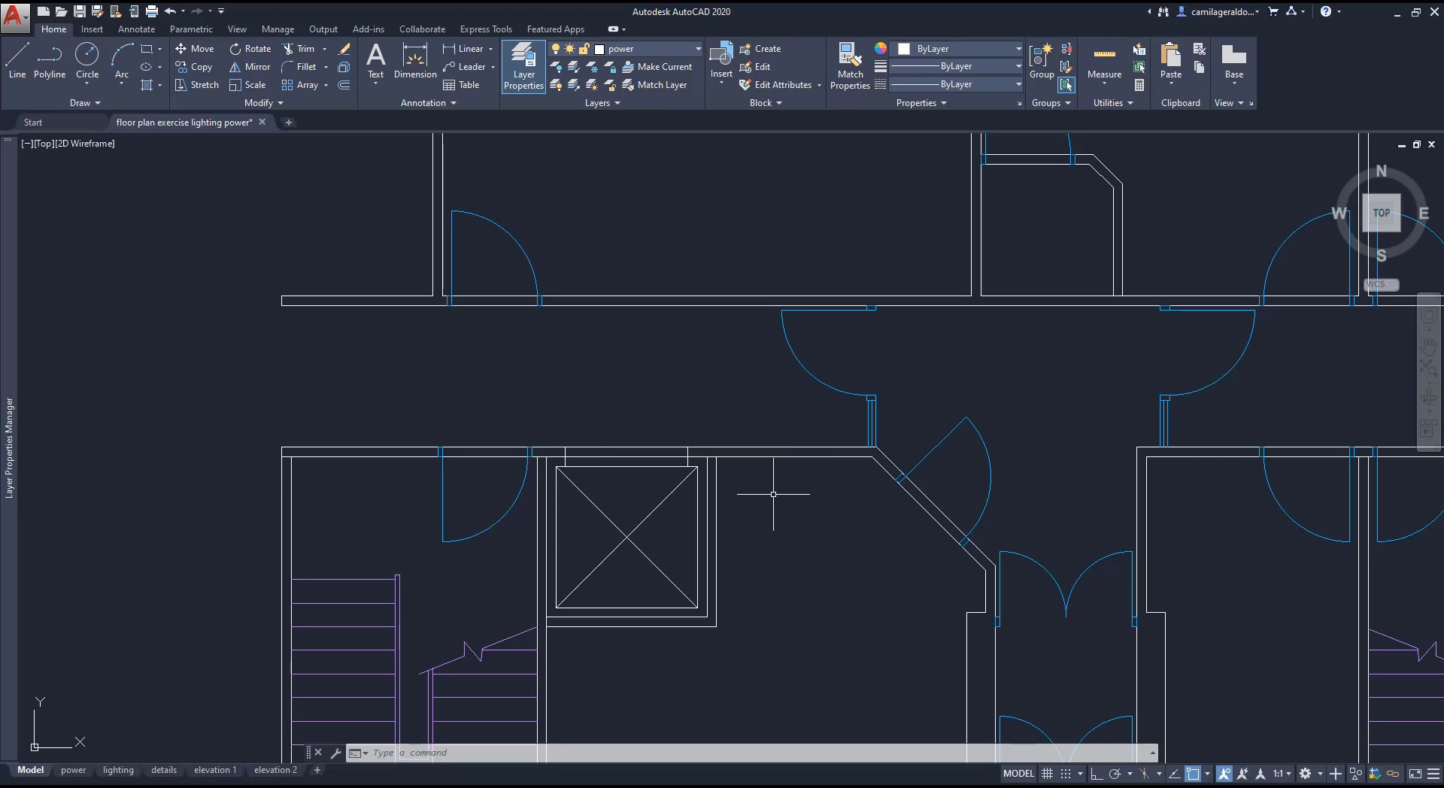
key(ctrl+Page_Down)
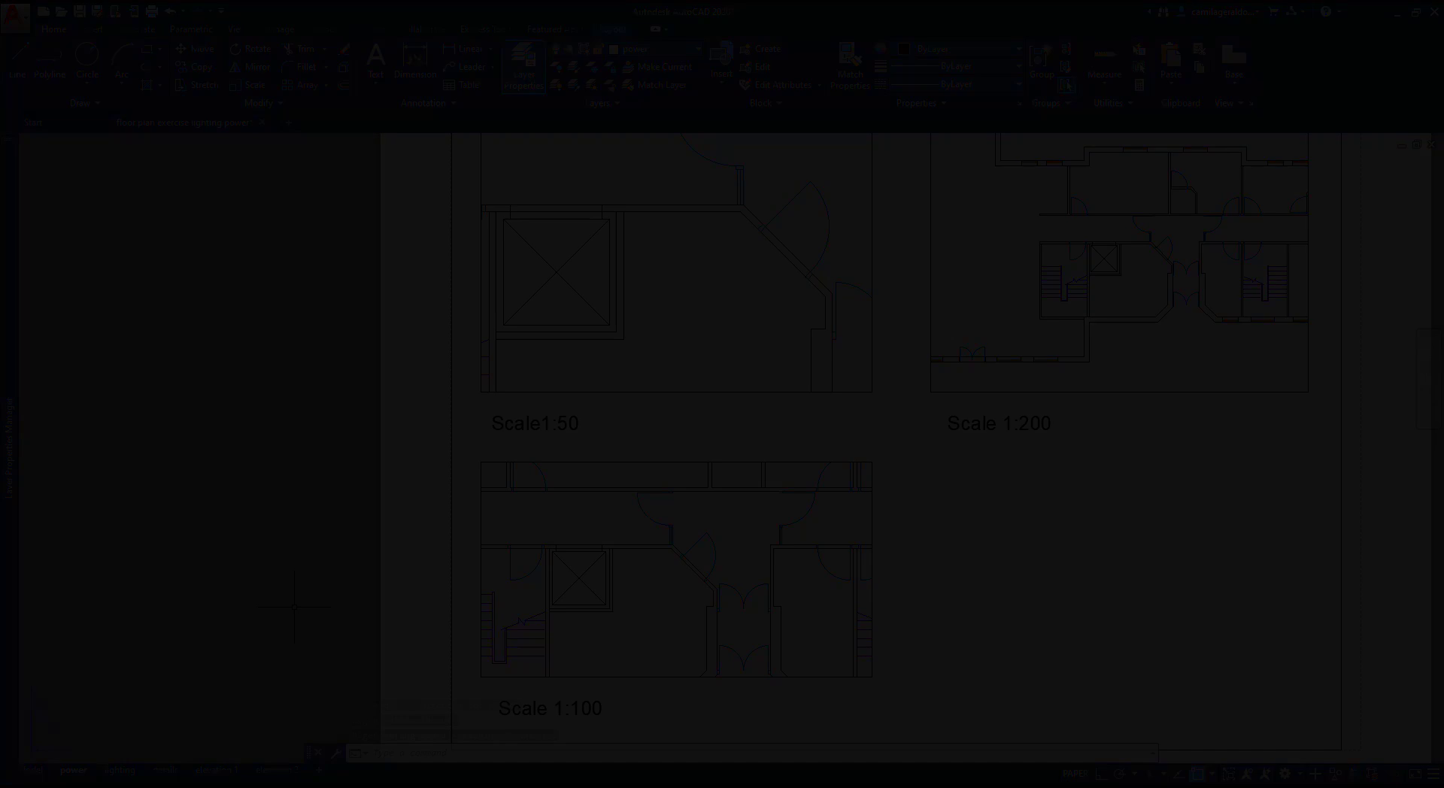
click(30, 770)
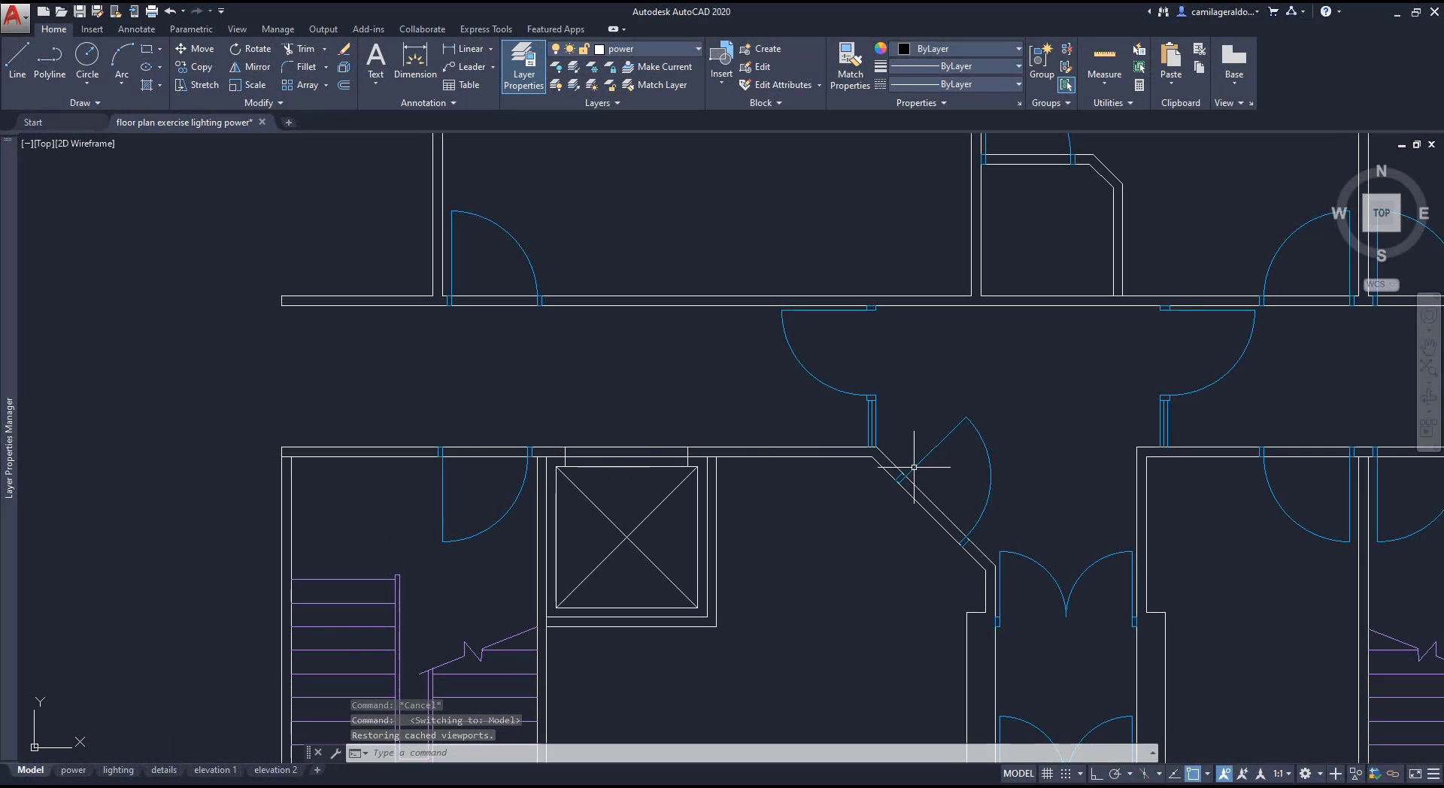
- Set the annotation scale to 1:50 and insert the socket block on the corridor wall between the lift and the angled wall
click(1283, 772)
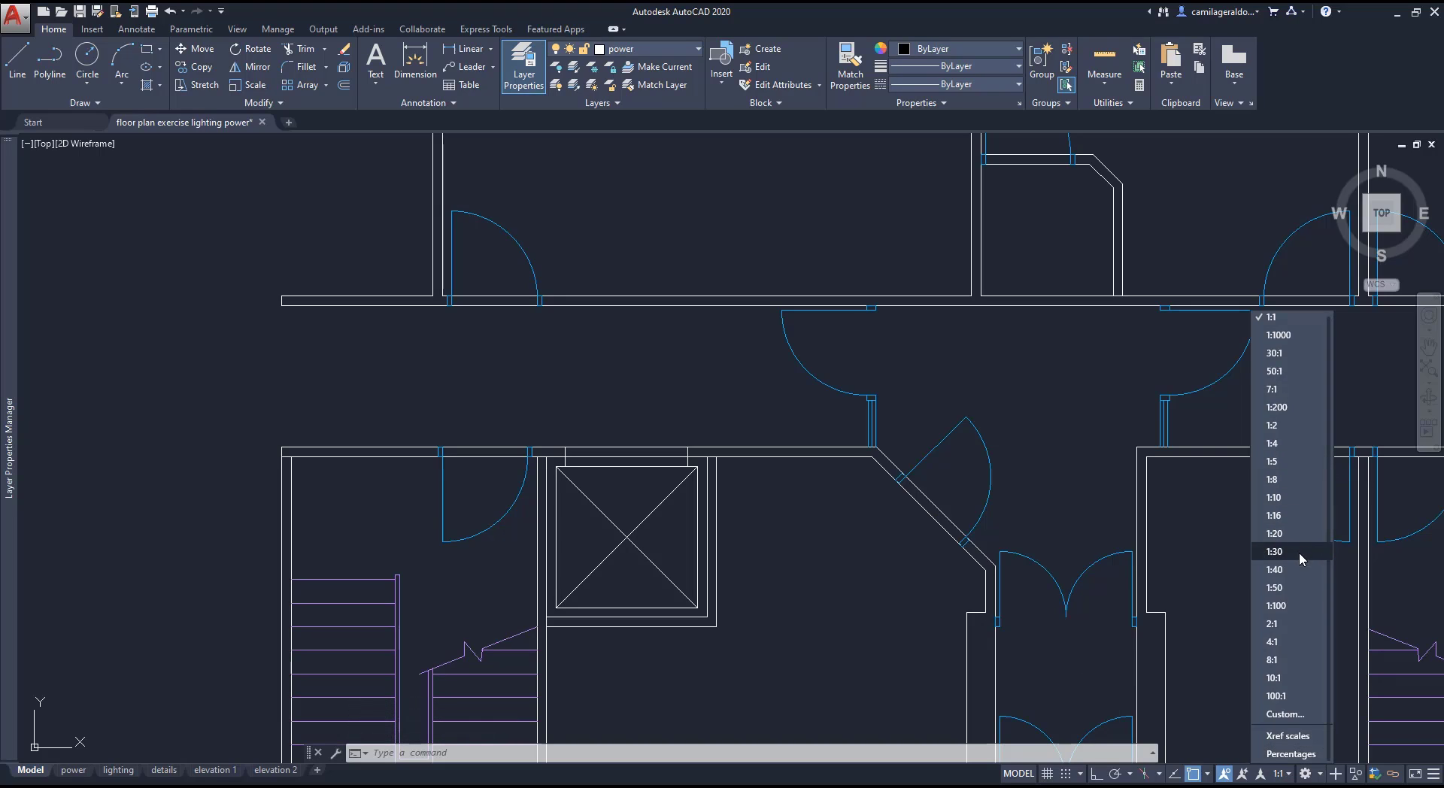
click(1287, 588)
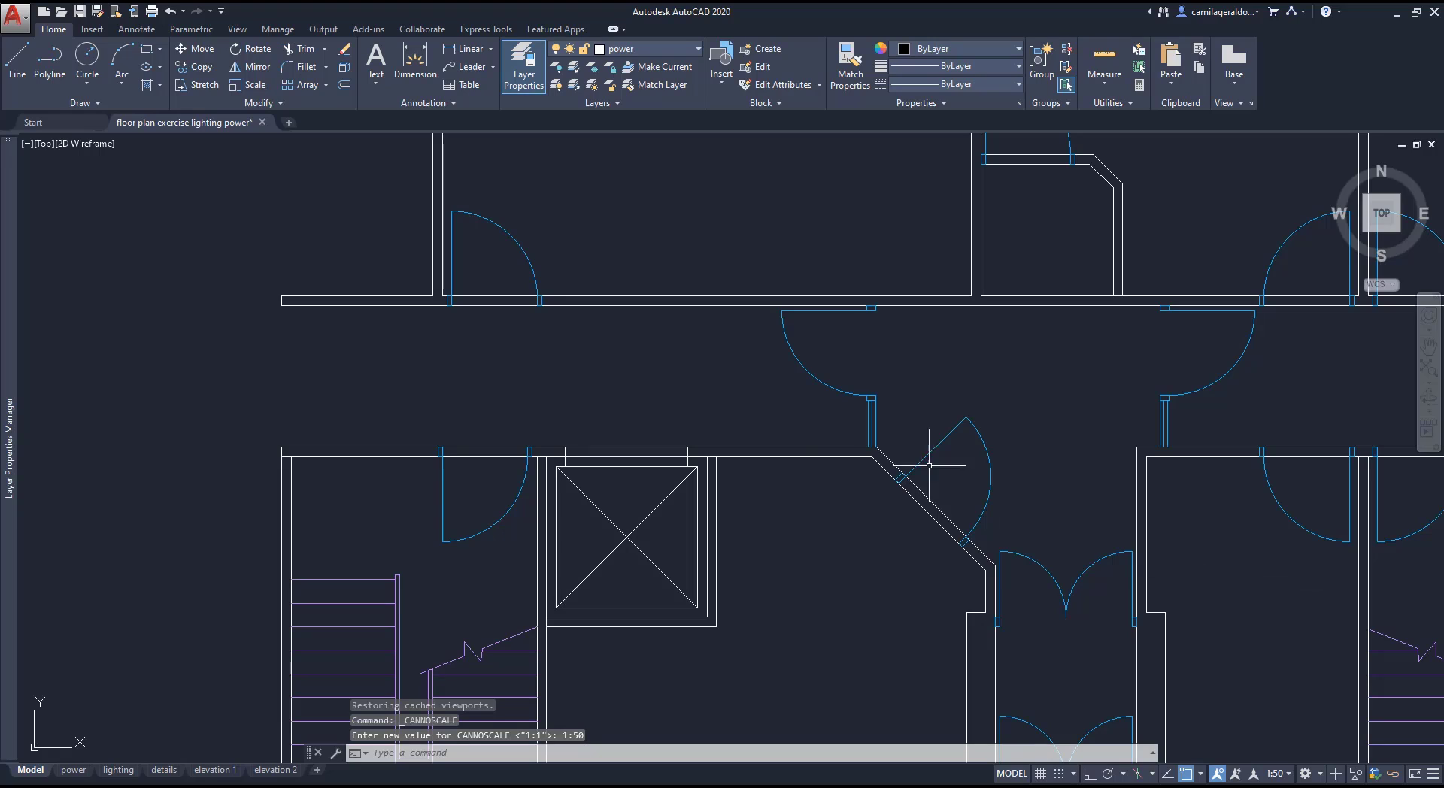
click(717, 83)
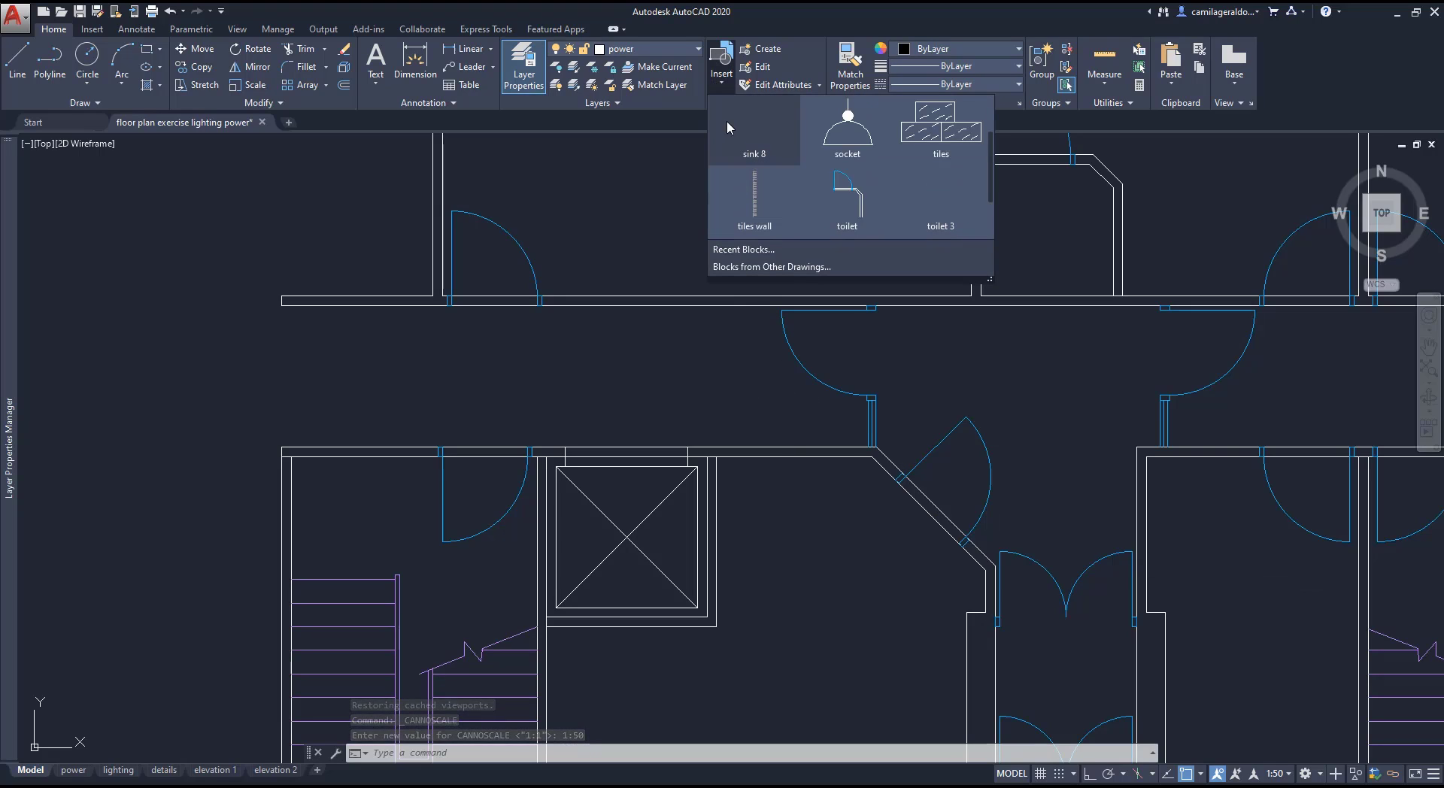
click(850, 133)
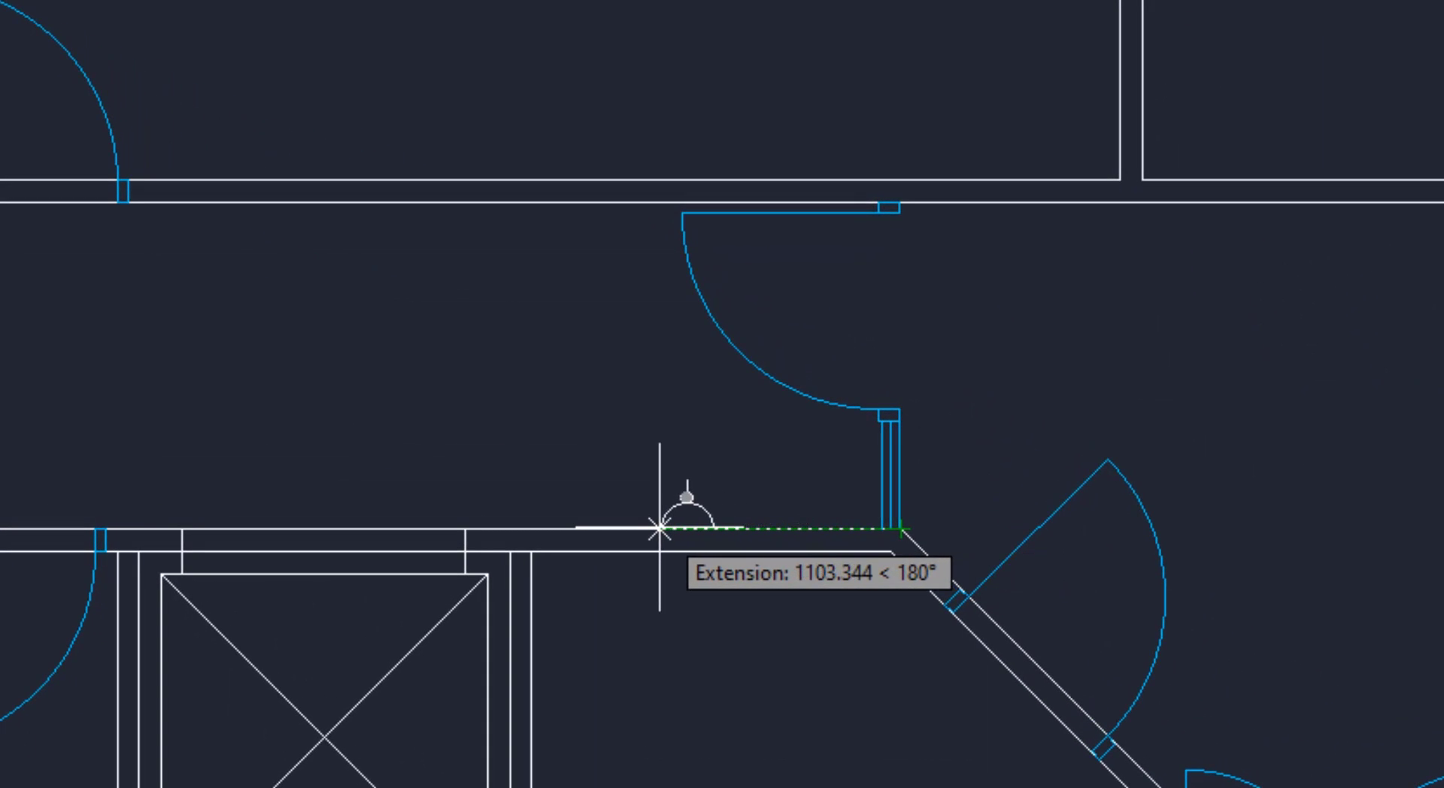
click(660, 527)
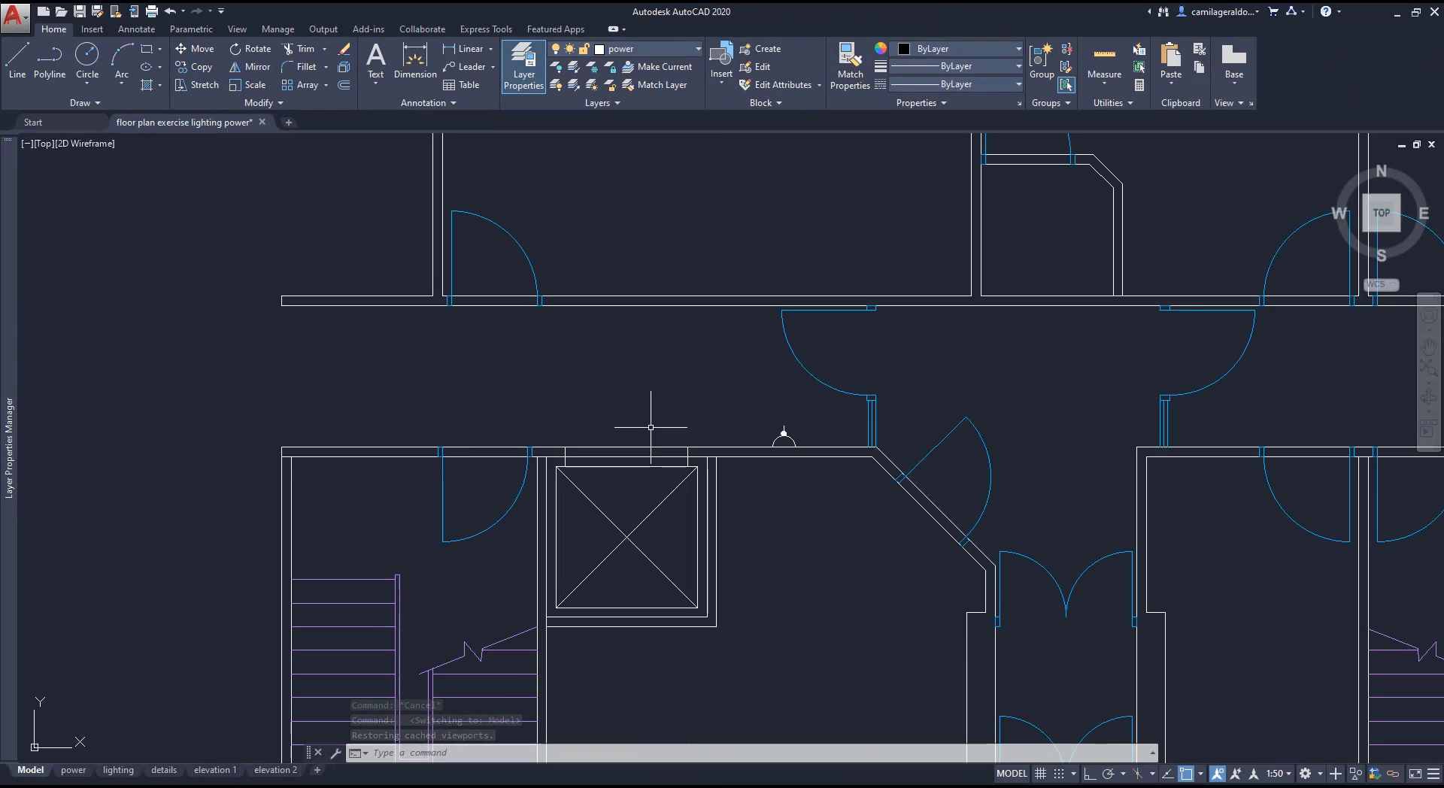
- Open the properties of the socket block inserted on the corridor wall between the lift and the angled wall
scroll(784, 446, up, 4)
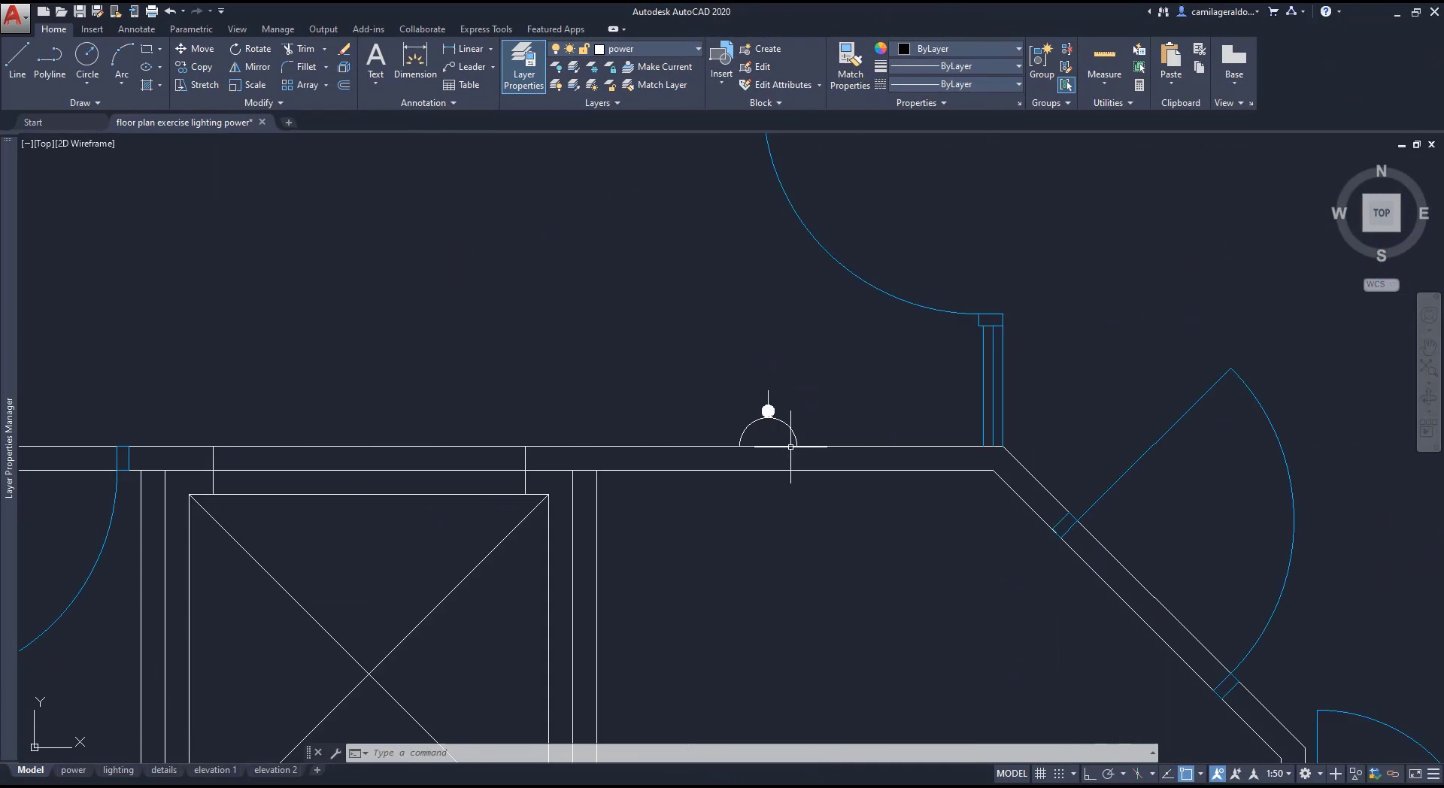
click(785, 429)
right_click(791, 432)
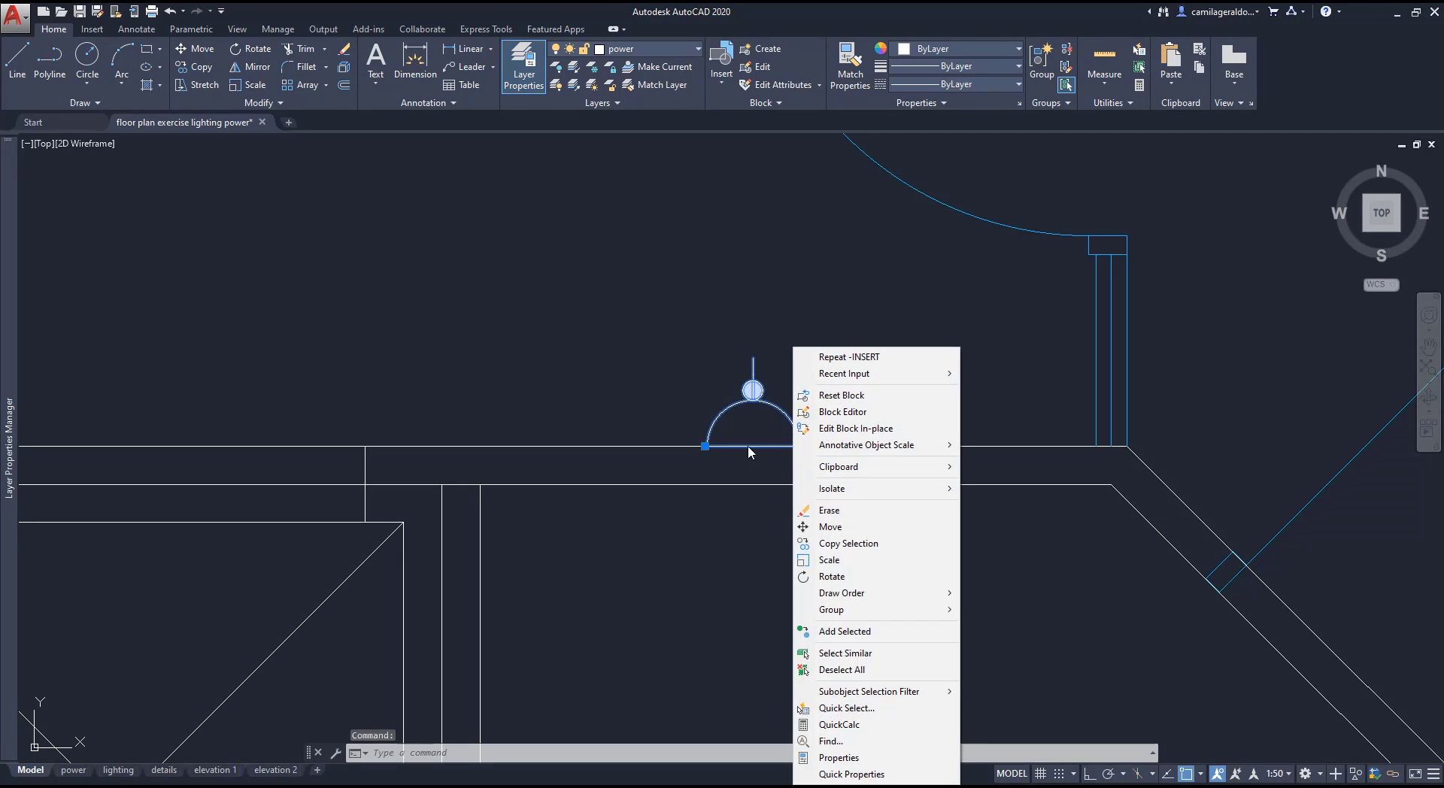
click(836, 757)
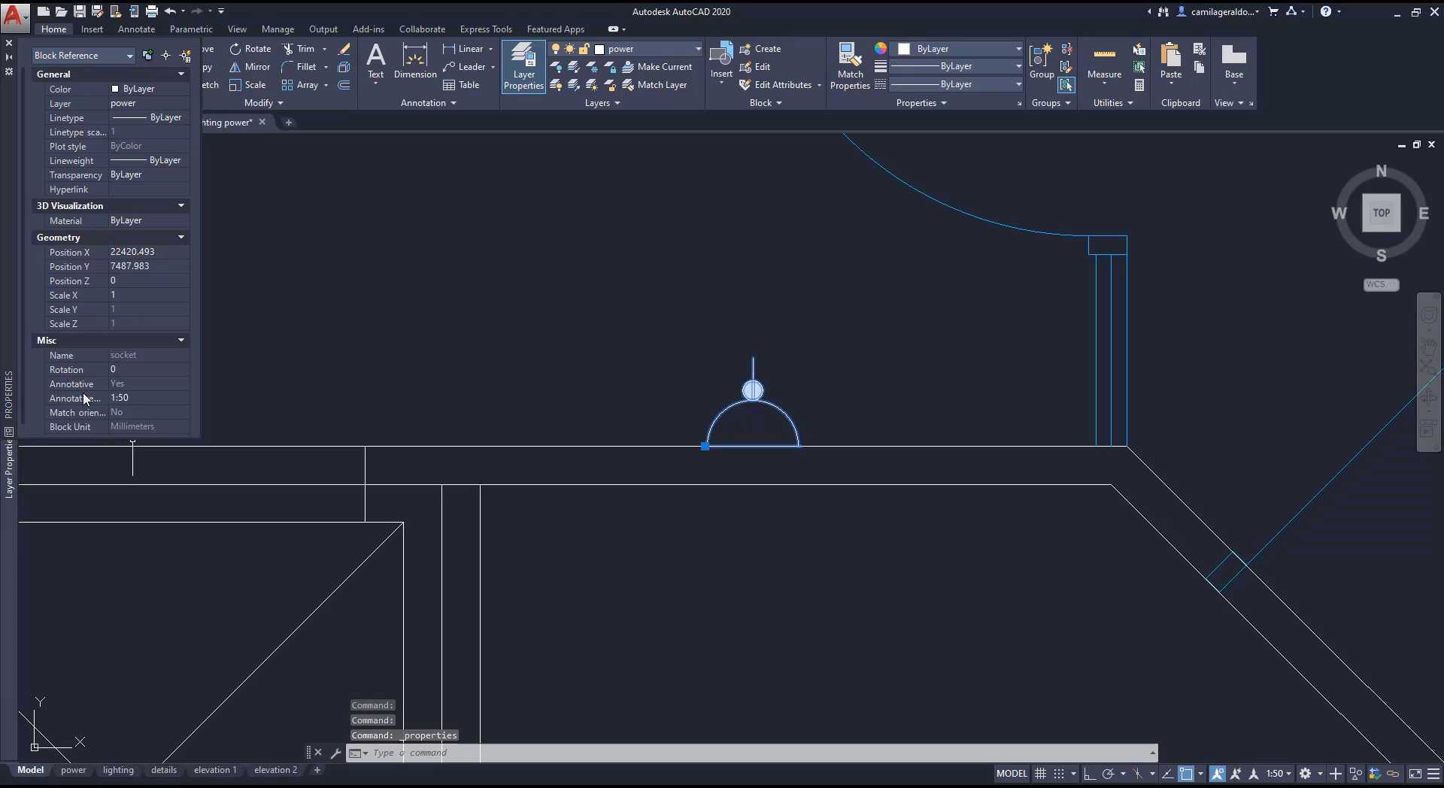
- Add the 1:200 and 1:100 annotation scales to the socket block's object scale list
click(134, 394)
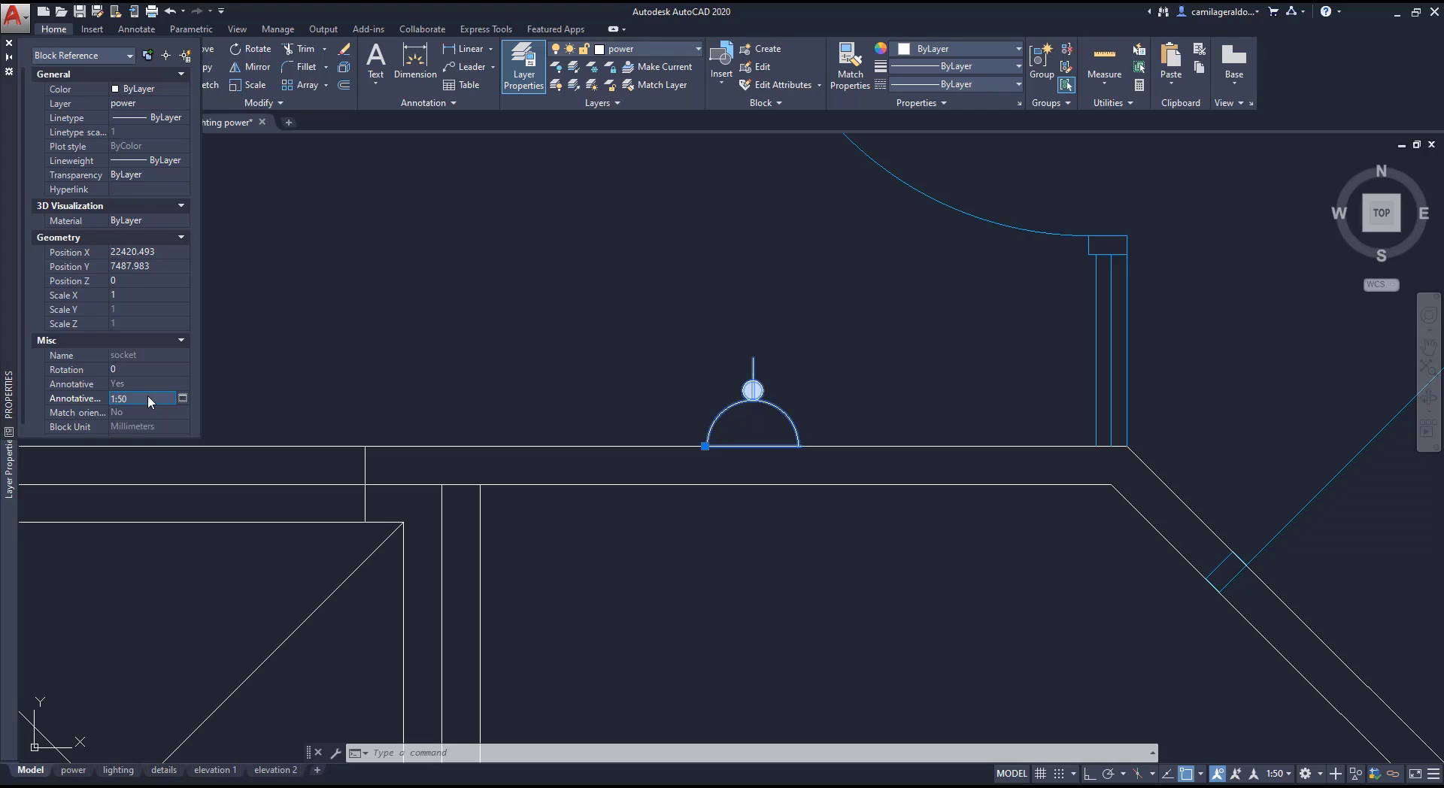
click(186, 396)
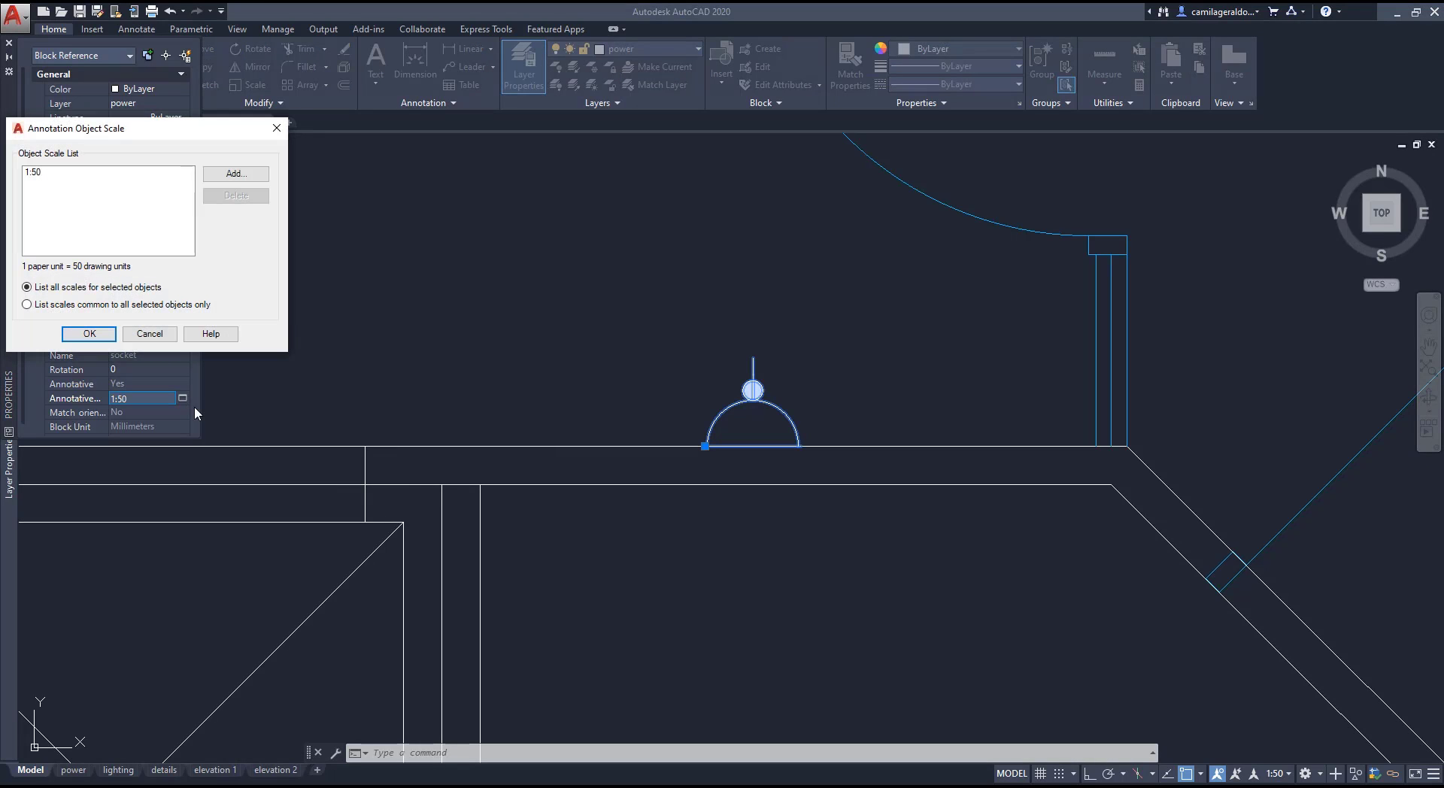
click(235, 175)
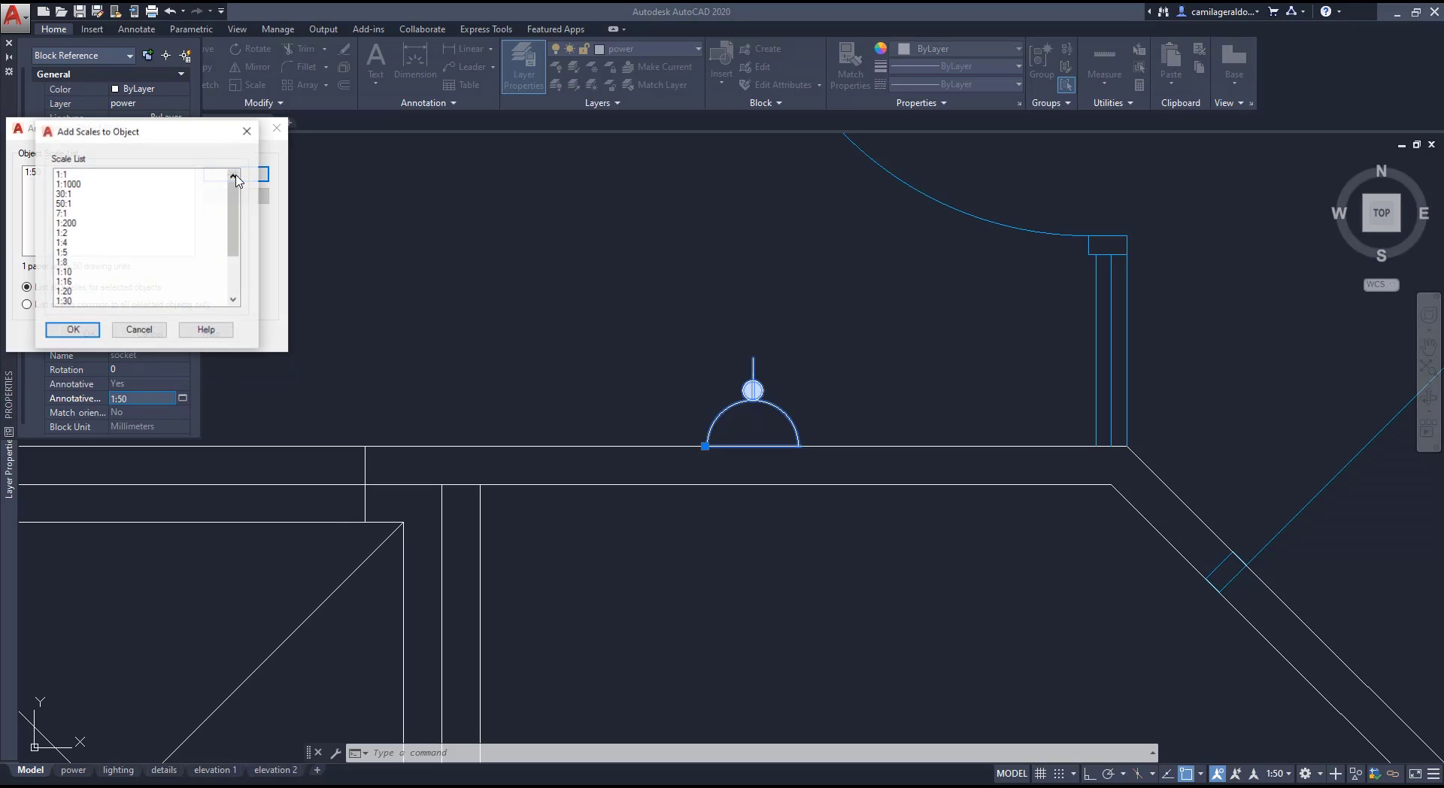
click(73, 223)
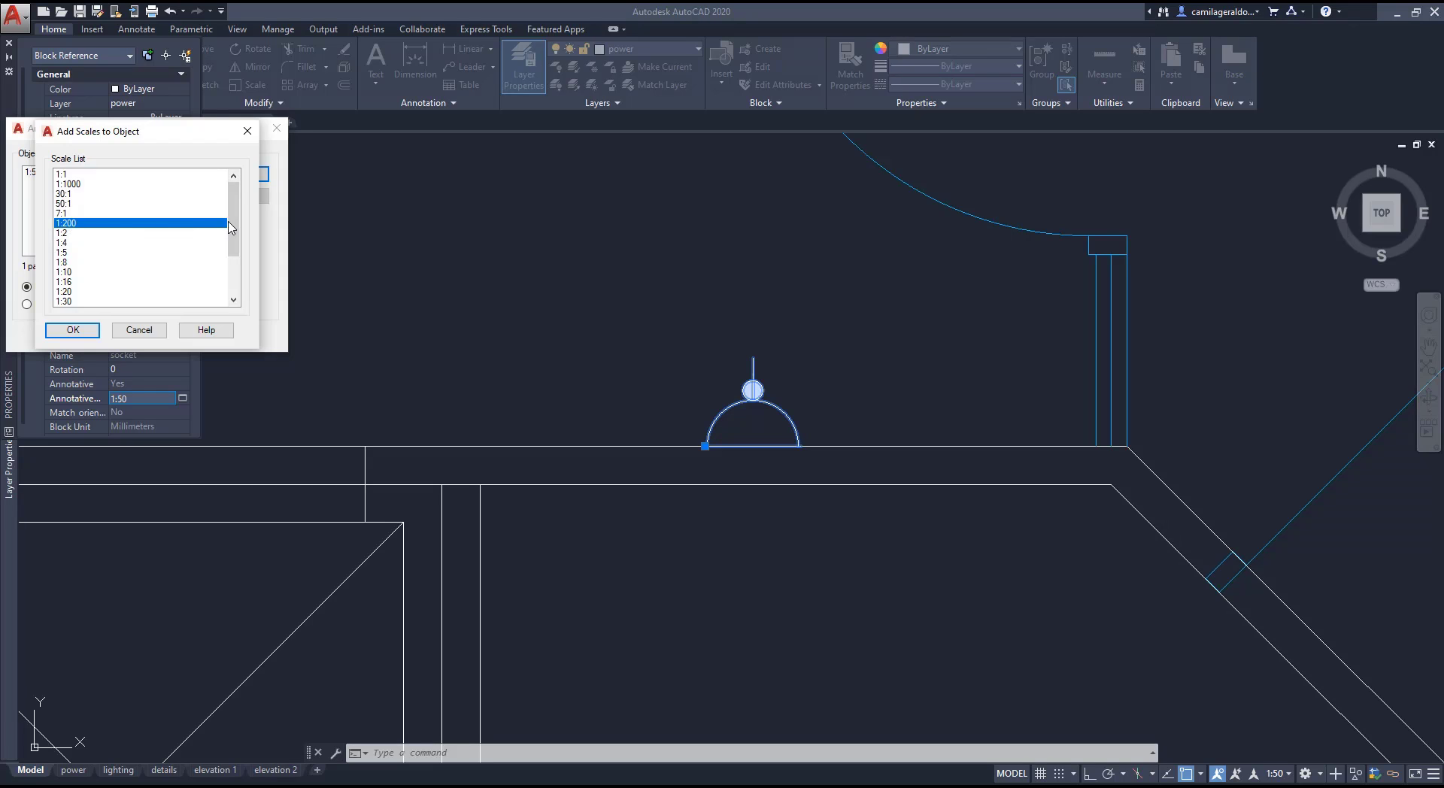
drag(230, 228, 231, 265)
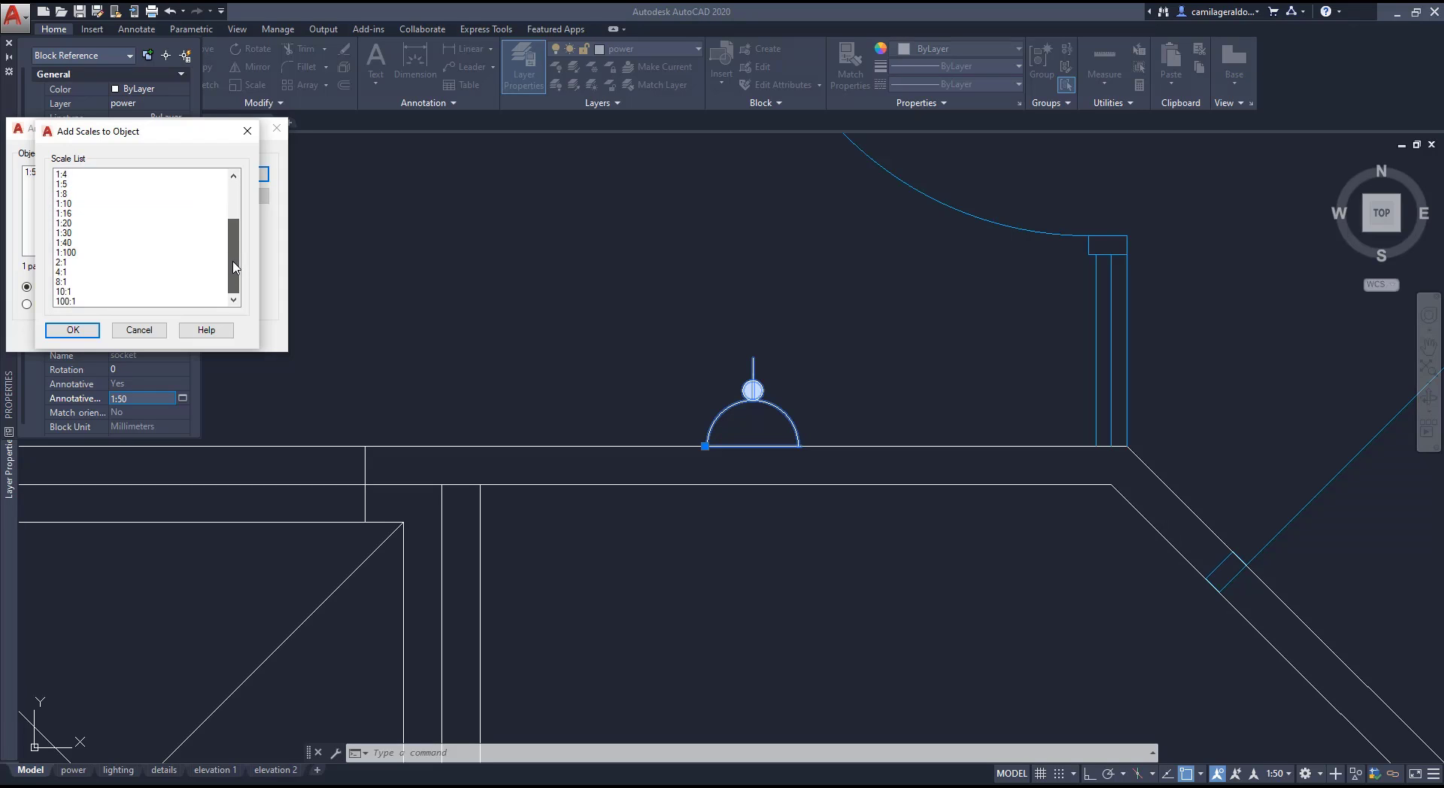
ctrl+click(70, 254)
scroll(69, 254, up, 1)
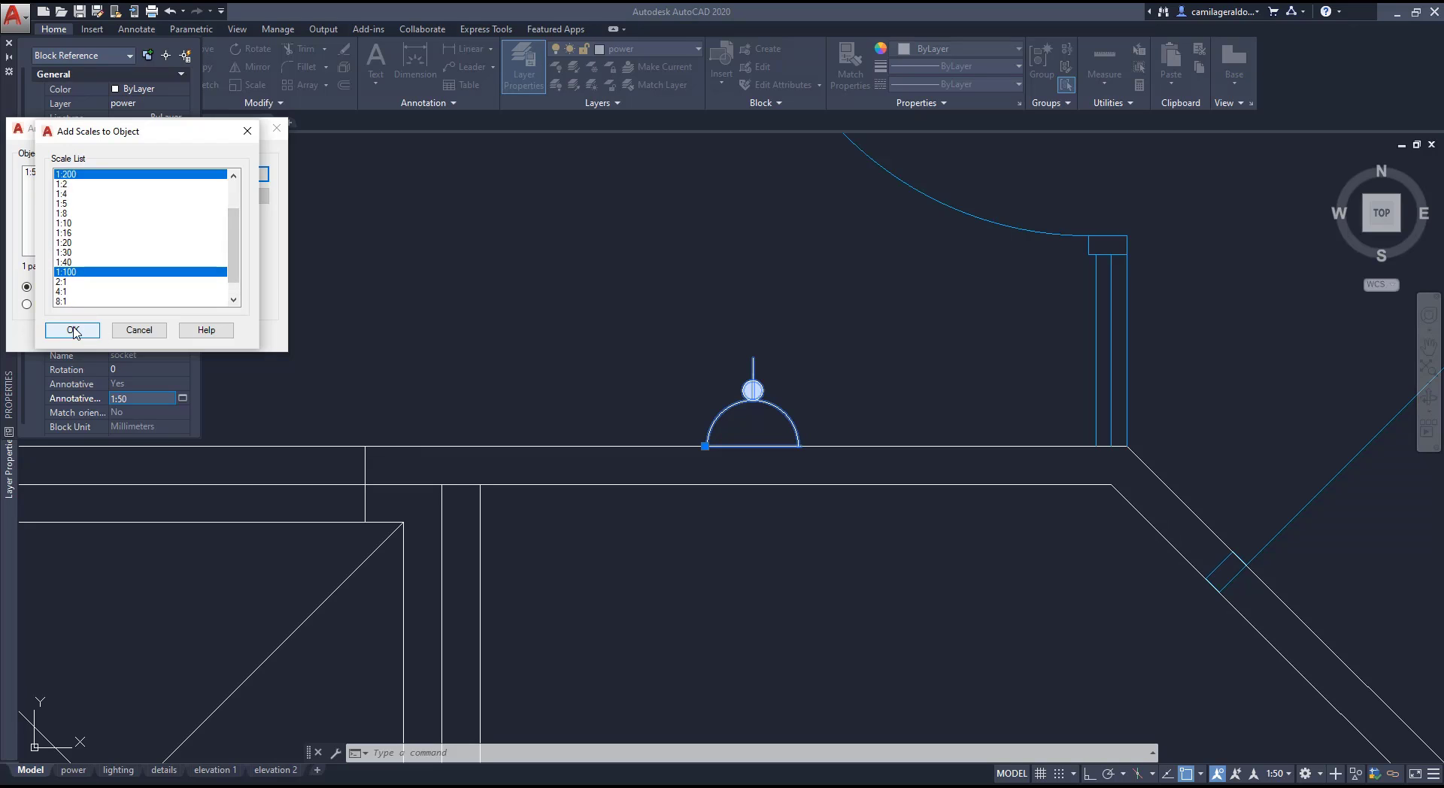
click(73, 330)
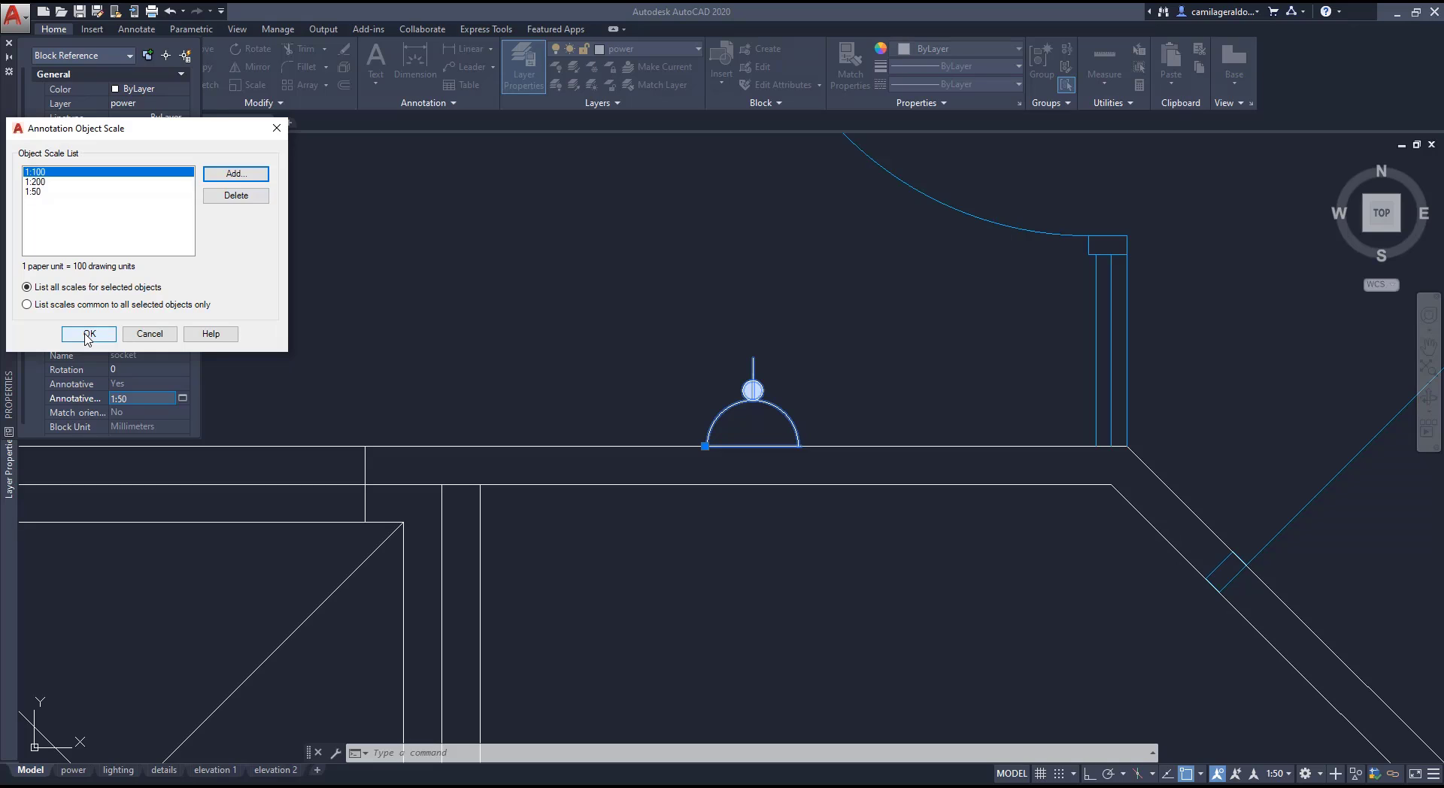
click(88, 335)
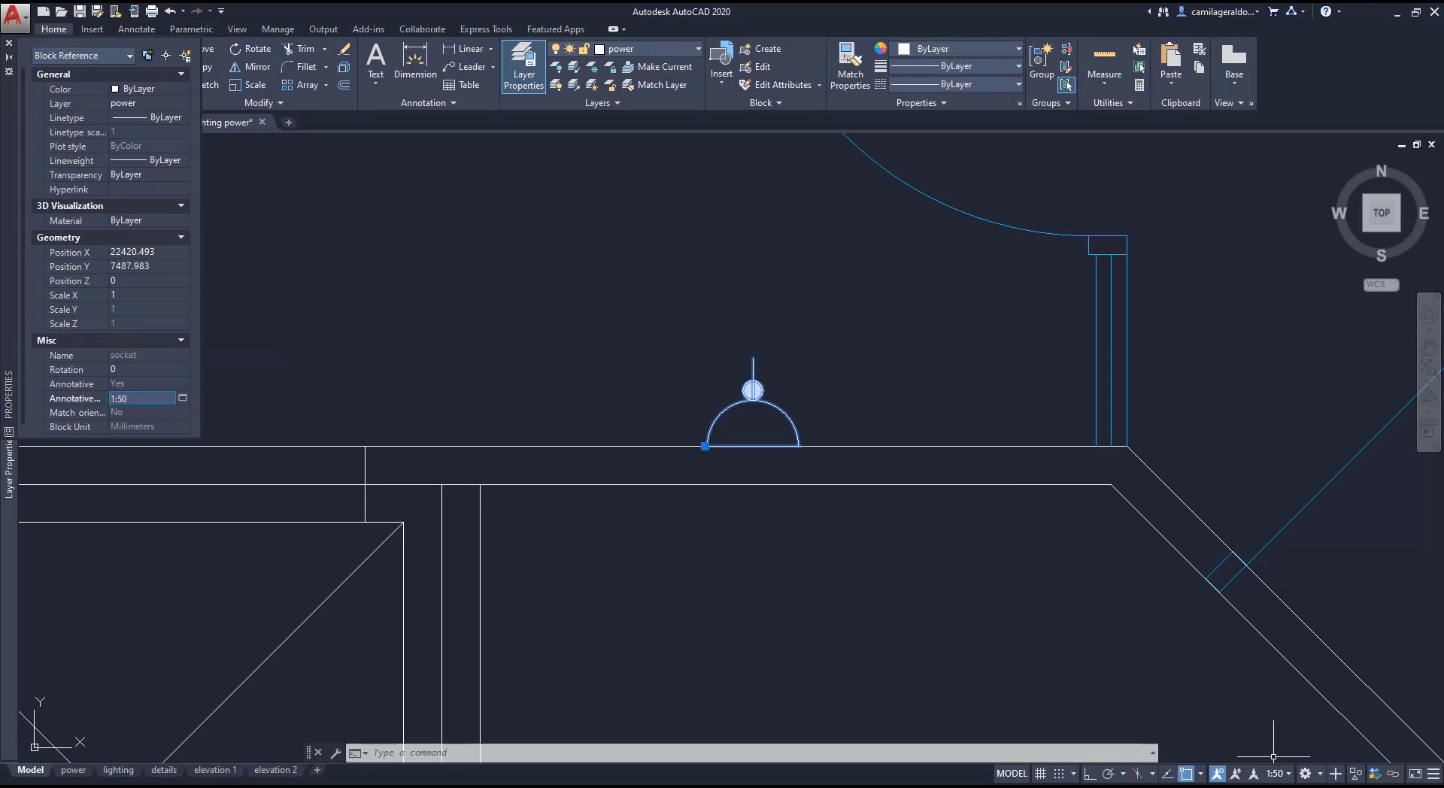
- Switch the model space annotation scale to 1:100 and then to 1:200 to compare the socket's size
click(1282, 779)
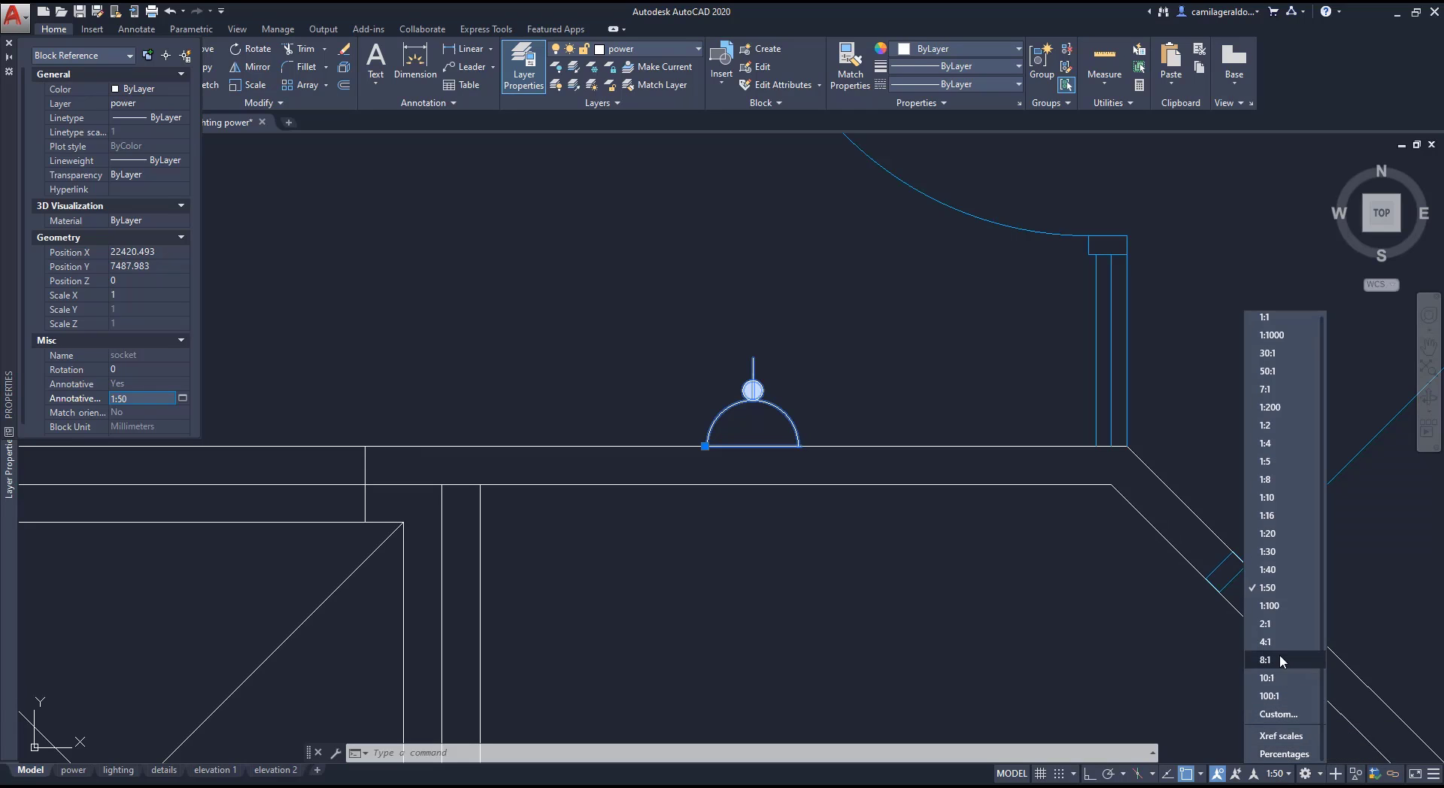
click(1279, 606)
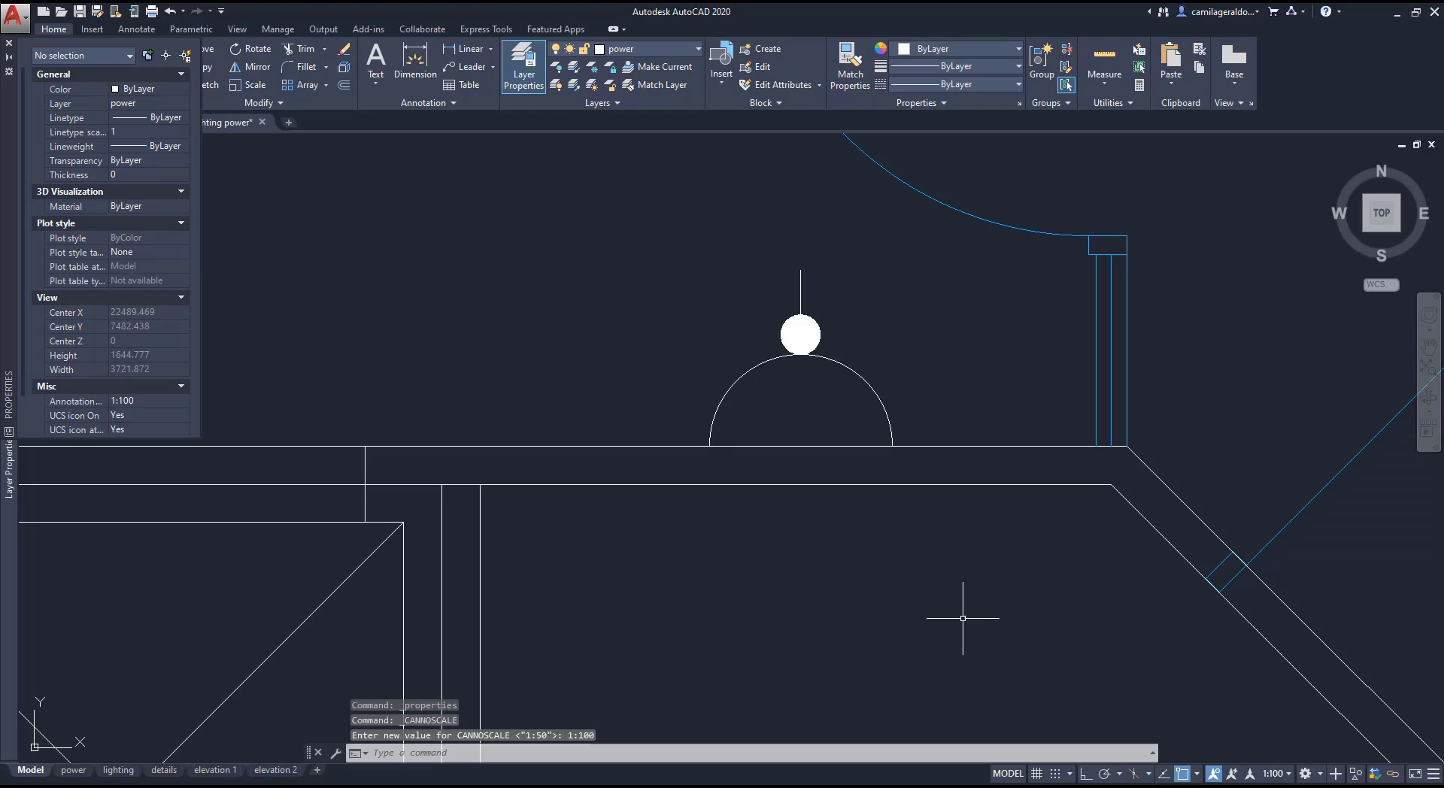
click(1276, 774)
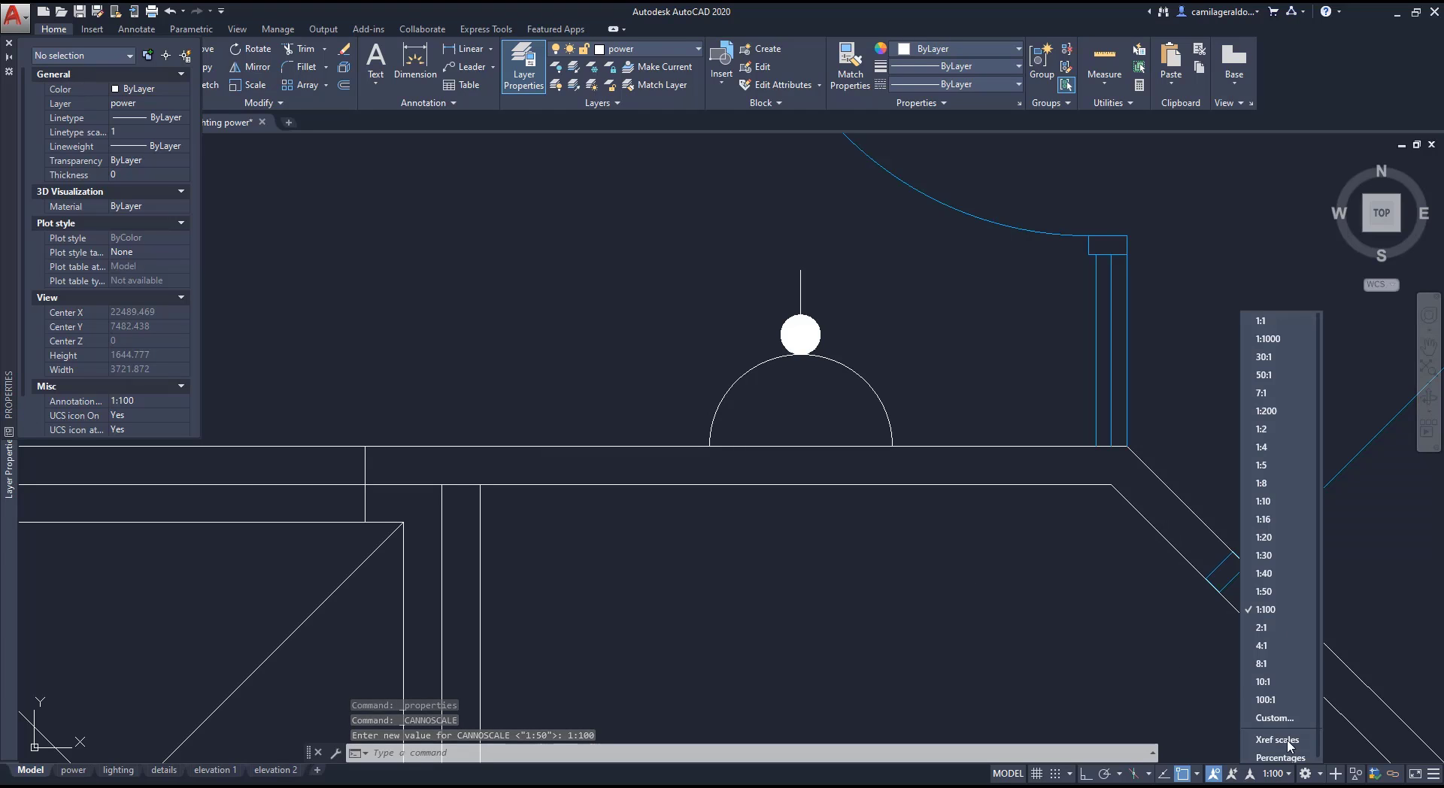
click(1265, 412)
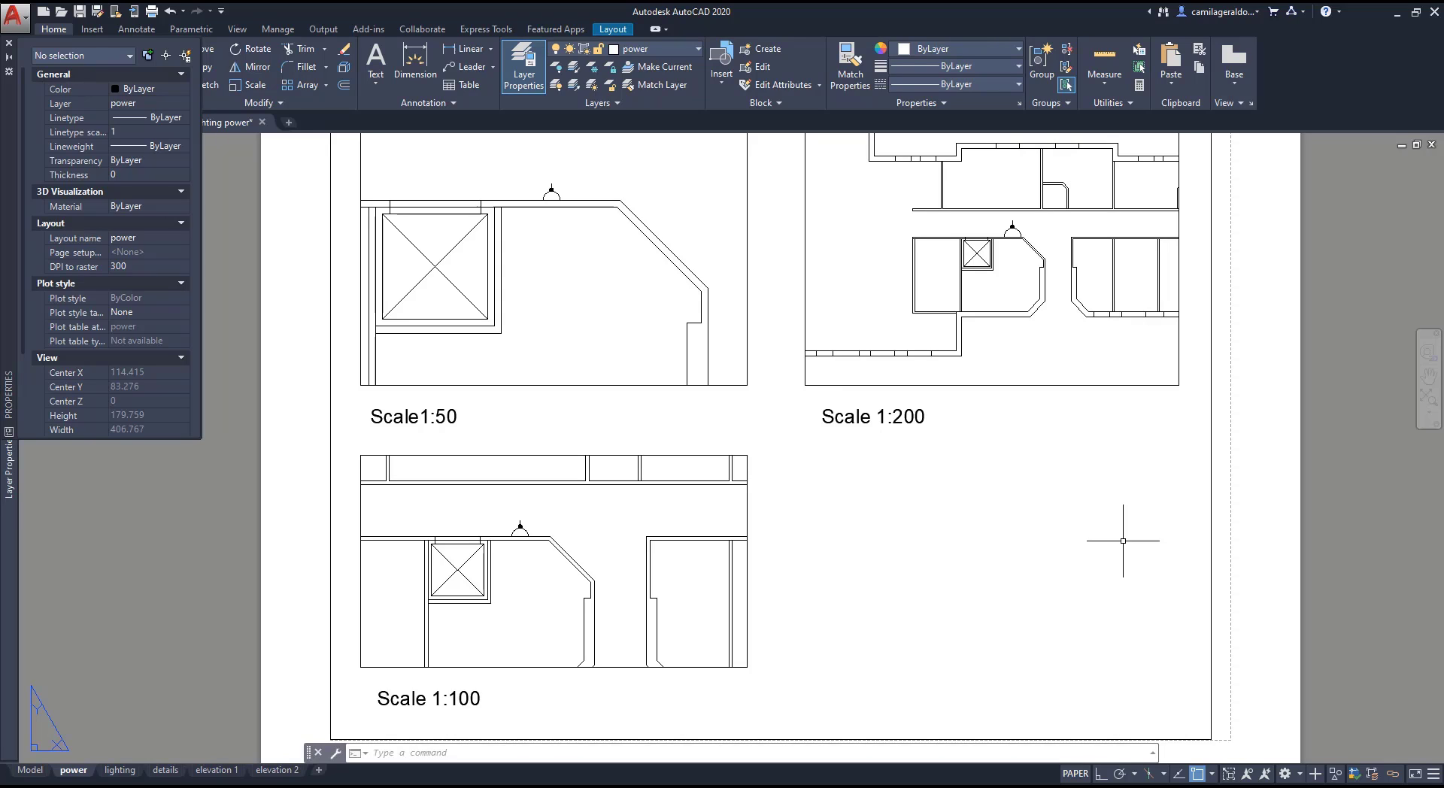
- Compare the socket across the power layout's viewports, and select the block in model space to examine its scale representations
key(ctrl+1)
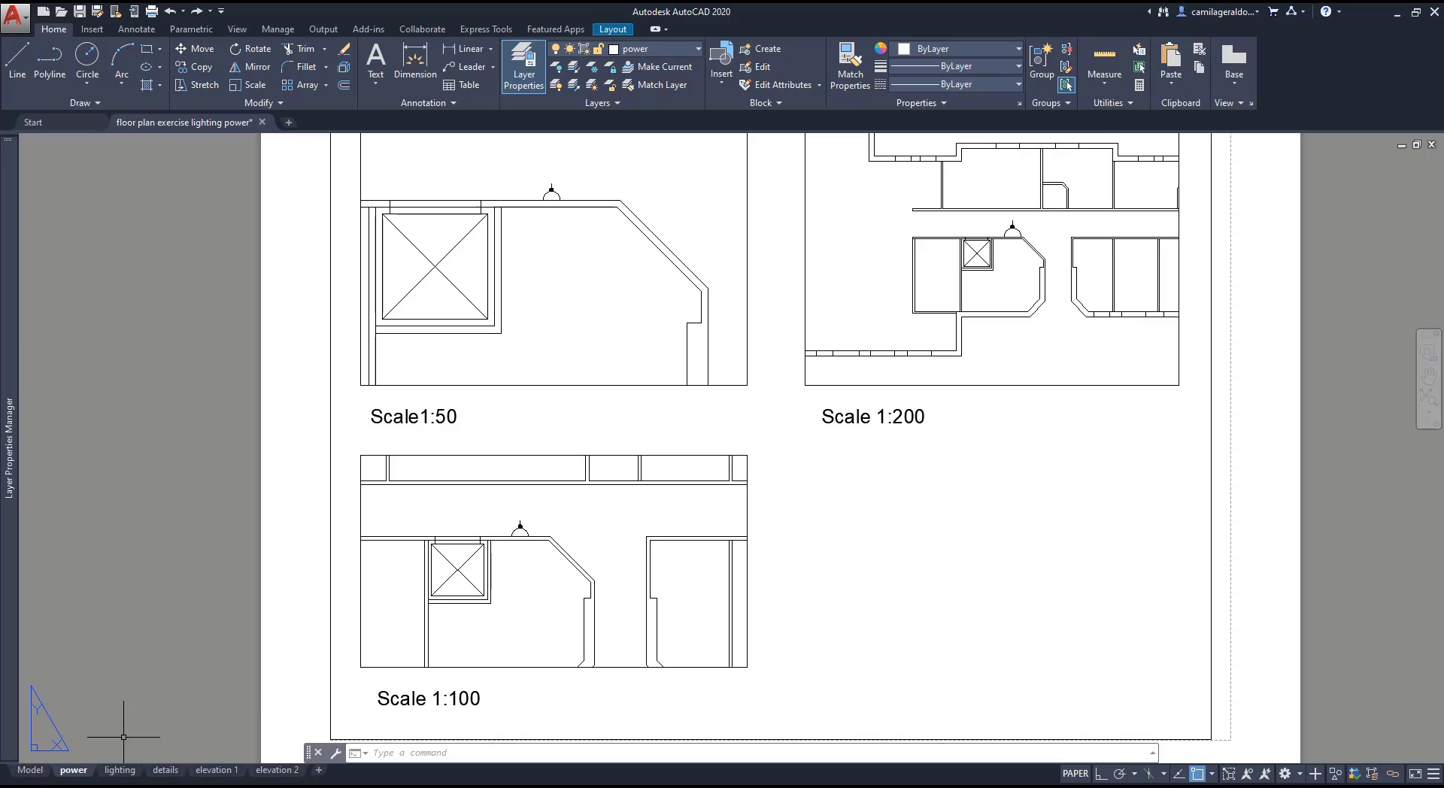
click(30, 770)
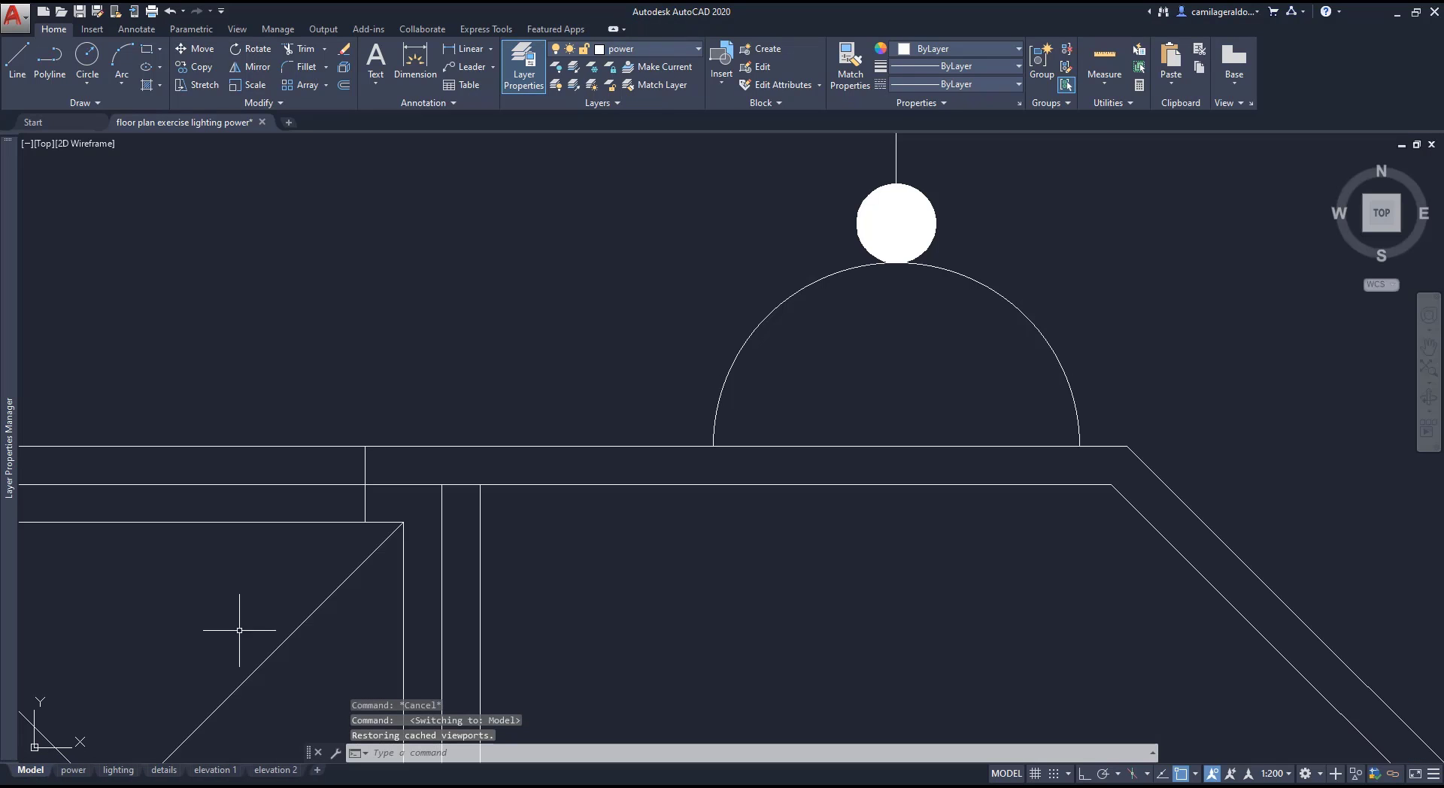
click(714, 417)
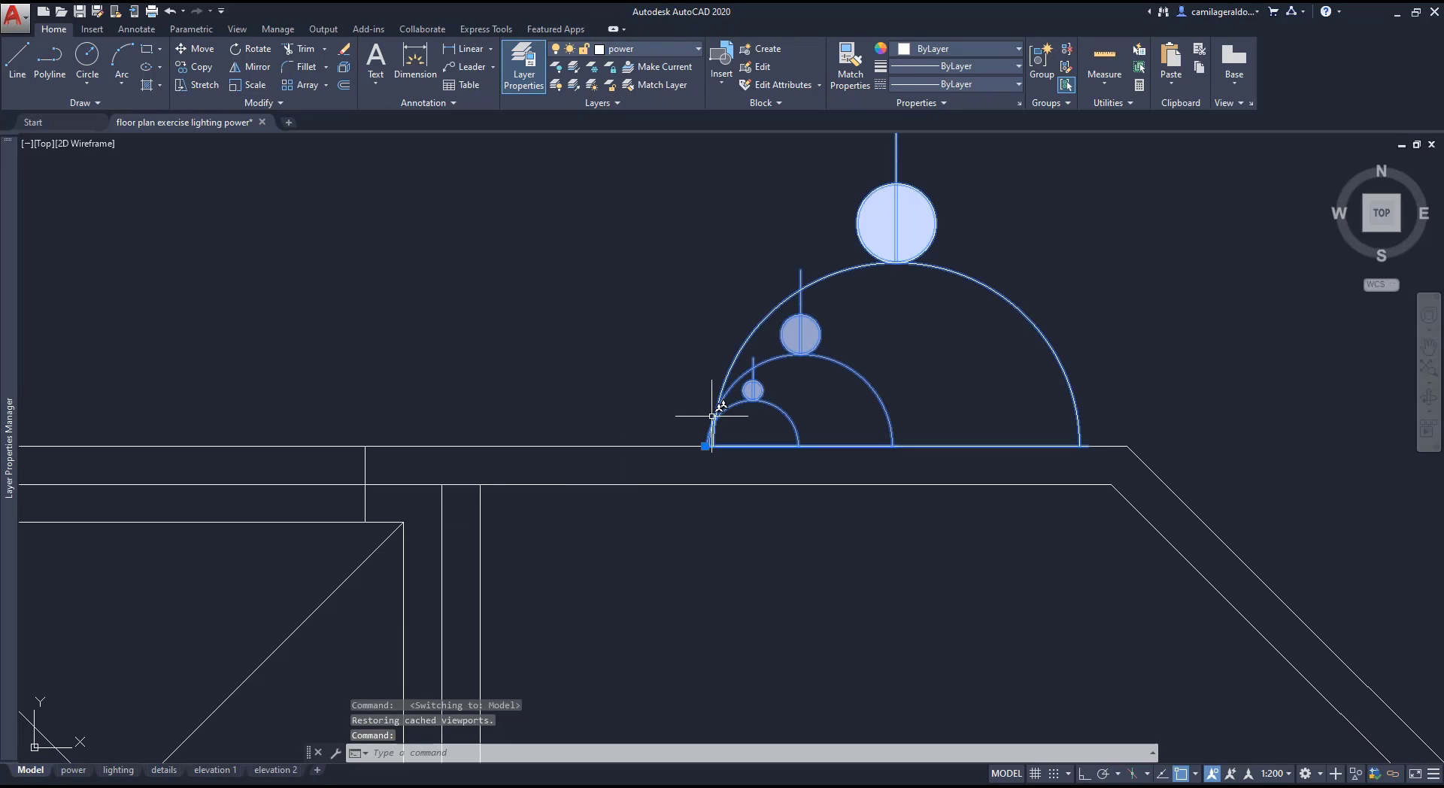